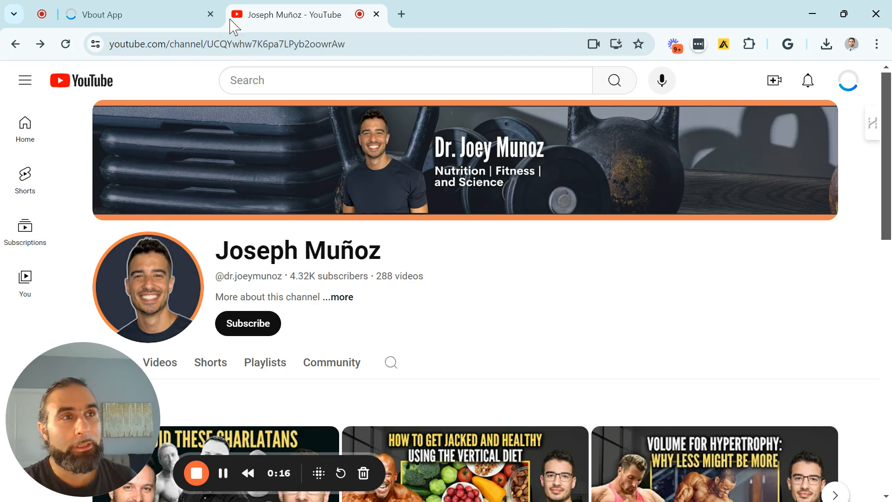
- Switch to the Vbout app and create a new AI chatbot flow
click(175, 14)
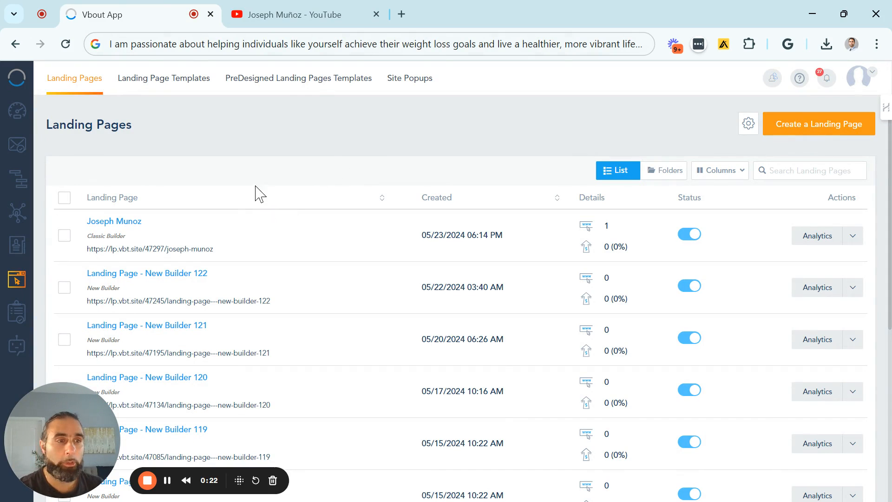
click(18, 349)
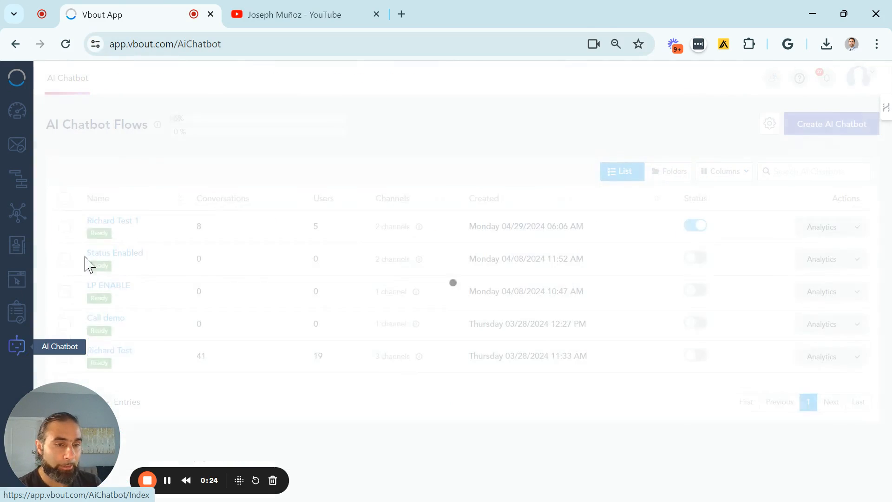
click(826, 133)
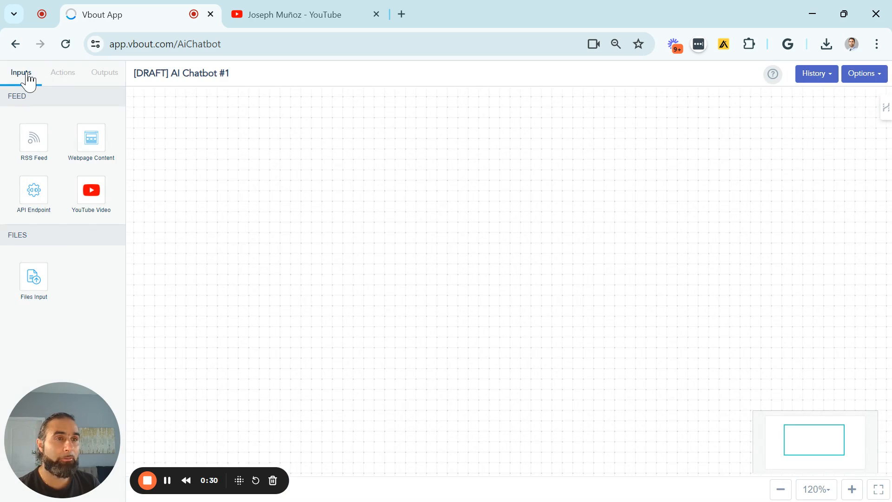
click(63, 76)
click(103, 75)
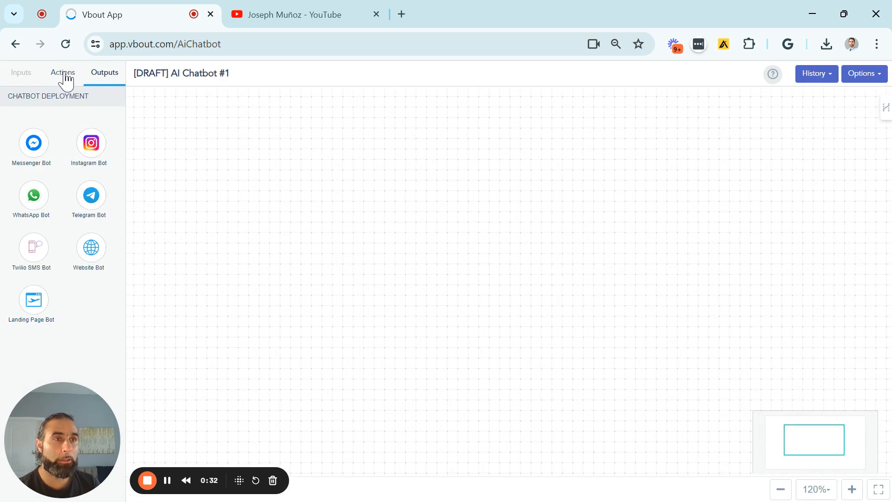
click(21, 79)
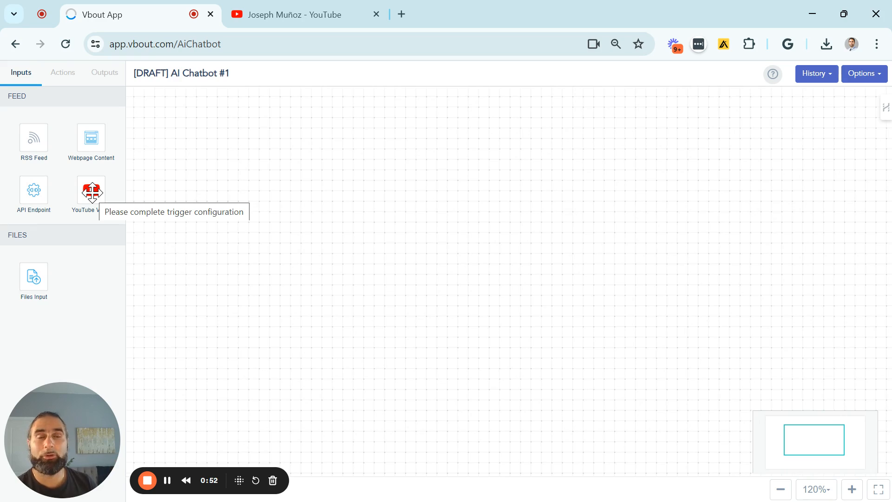
- Place a YouTube Video input, a Generate Chatbot action and a Landing Page Bot output in sequence on the empty canvas
drag(92, 191, 212, 238)
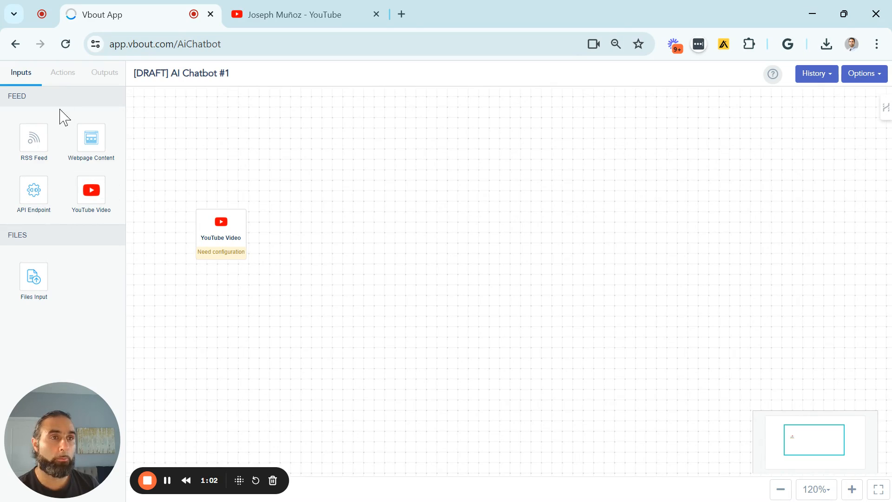
click(66, 80)
drag(46, 141, 350, 231)
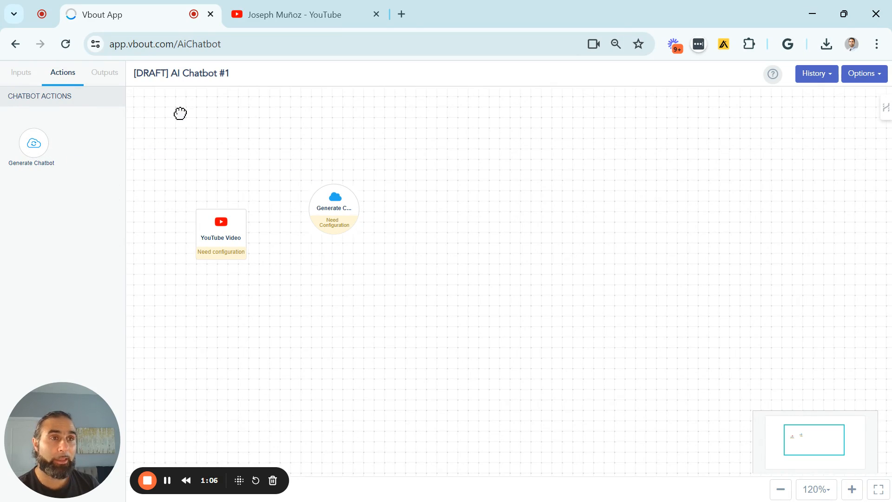
click(107, 82)
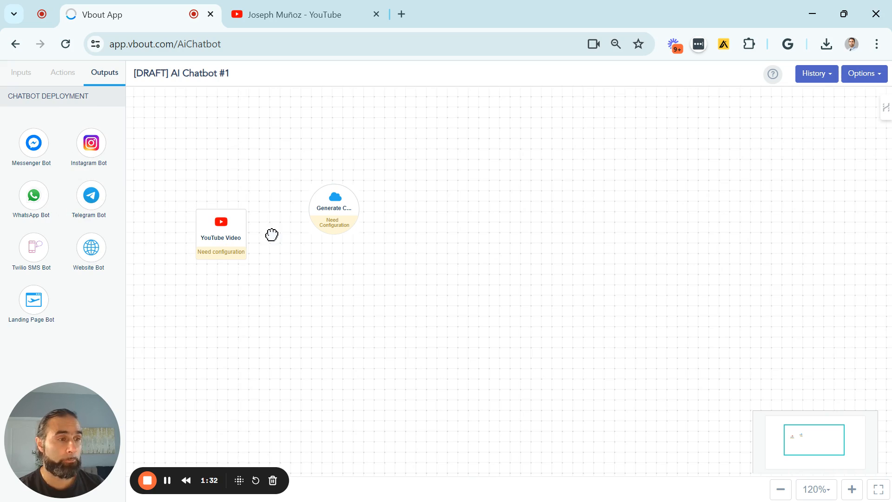
drag(33, 299, 479, 210)
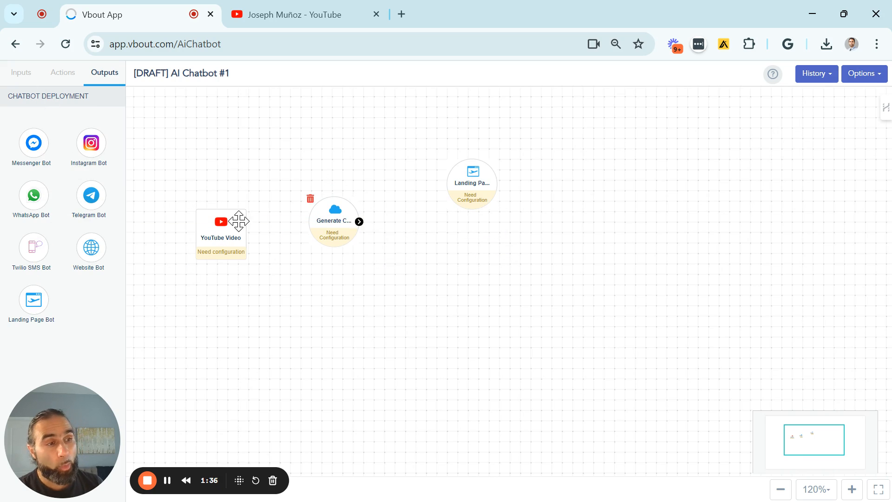
- Connect the YouTube Video, Generate Chatbot and Landing Page Bot nodes in order and align them in a straight row
drag(245, 236, 483, 221)
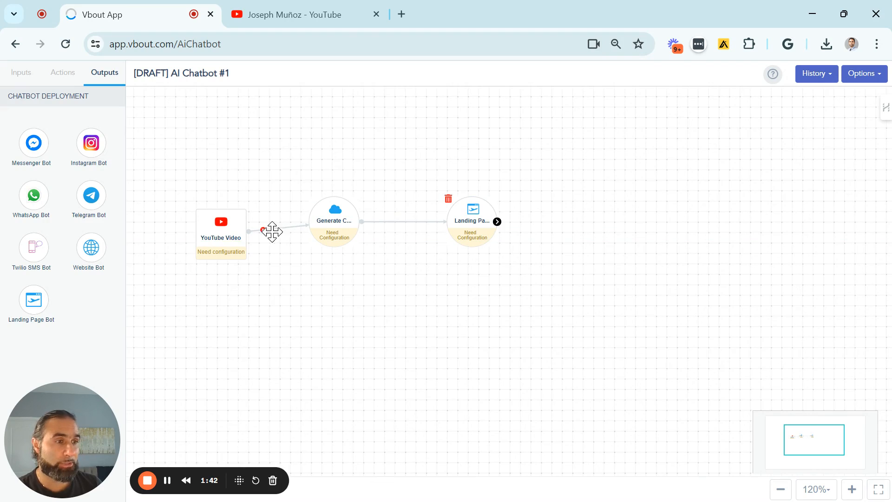
drag(232, 237, 231, 225)
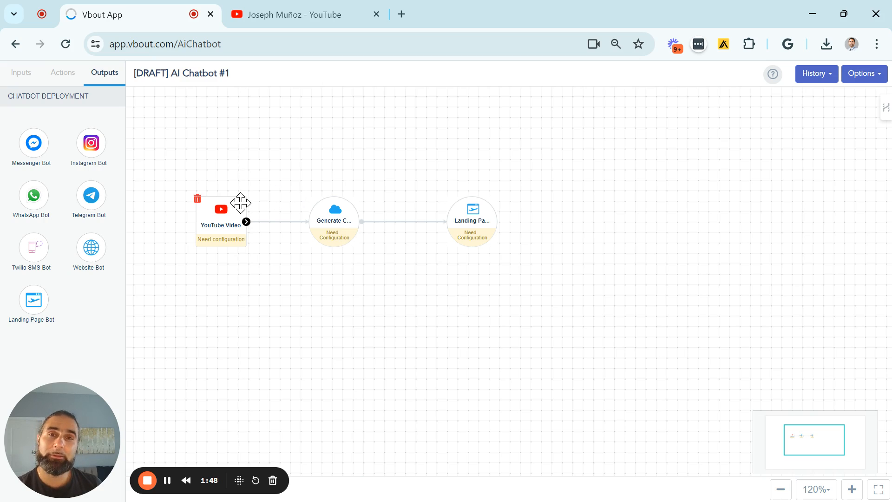
- Enter the link of the channel's video "Why is Nutrition Misinformation Dangerous and How Can We Combat It?" as the YouTube Video input's first URL
double_click(227, 229)
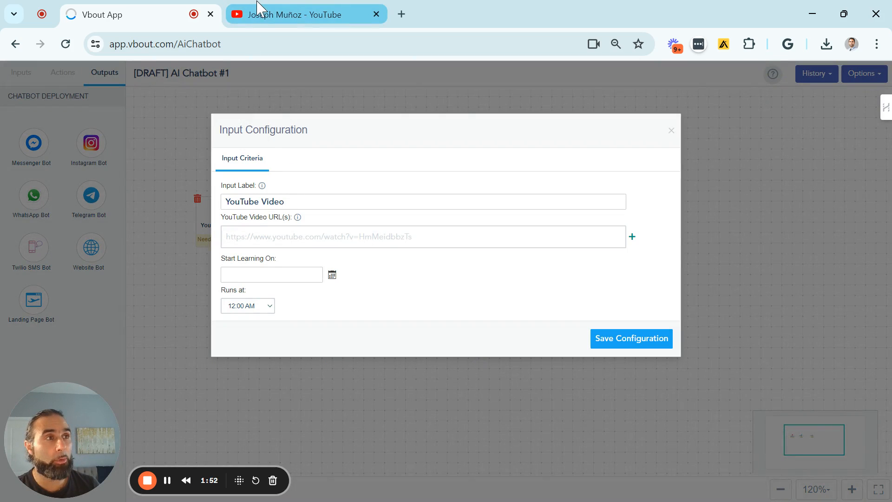
click(263, 18)
scroll(389, 207, down, 2)
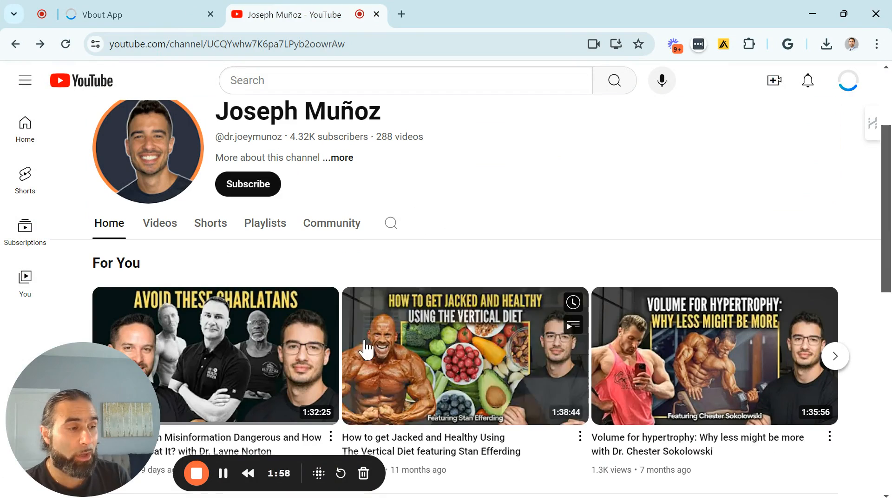
scroll(552, 310, down, 3)
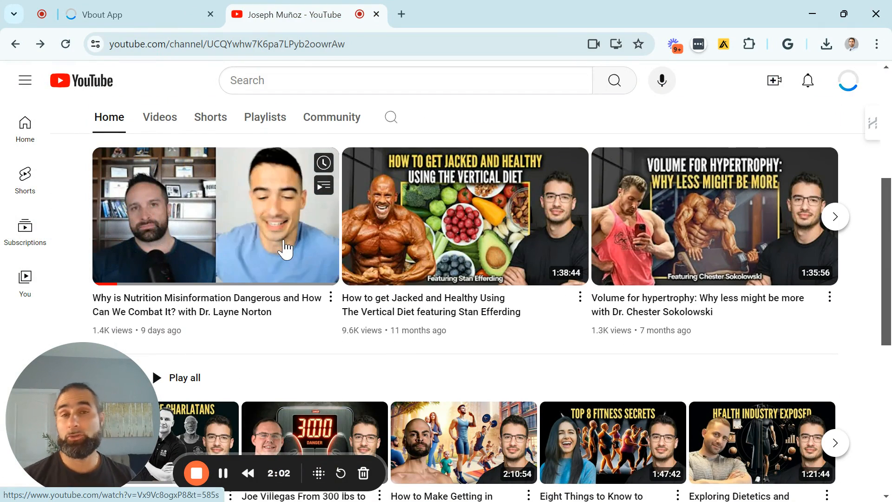
middle_click(182, 308)
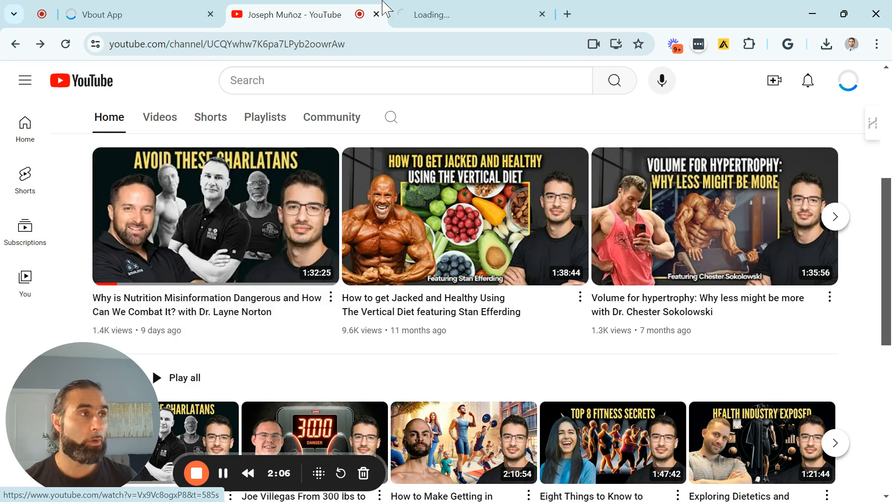
click(395, 15)
click(288, 45)
key(ctrl+c)
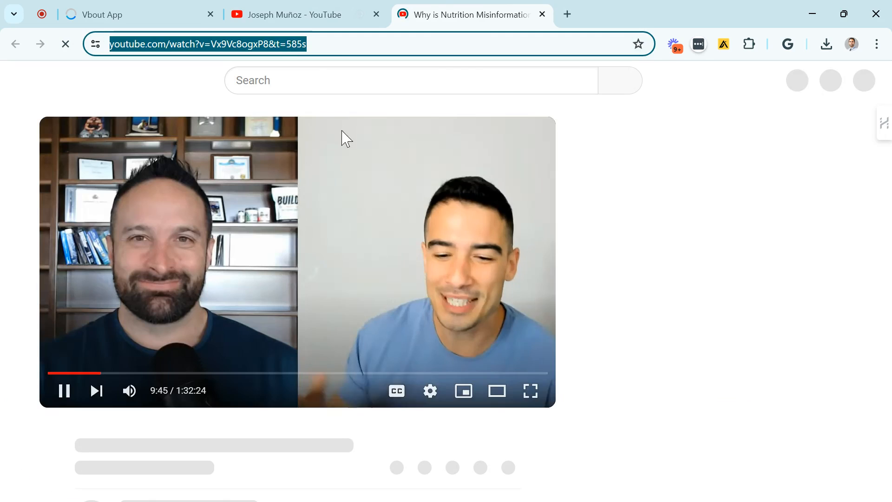
click(181, 355)
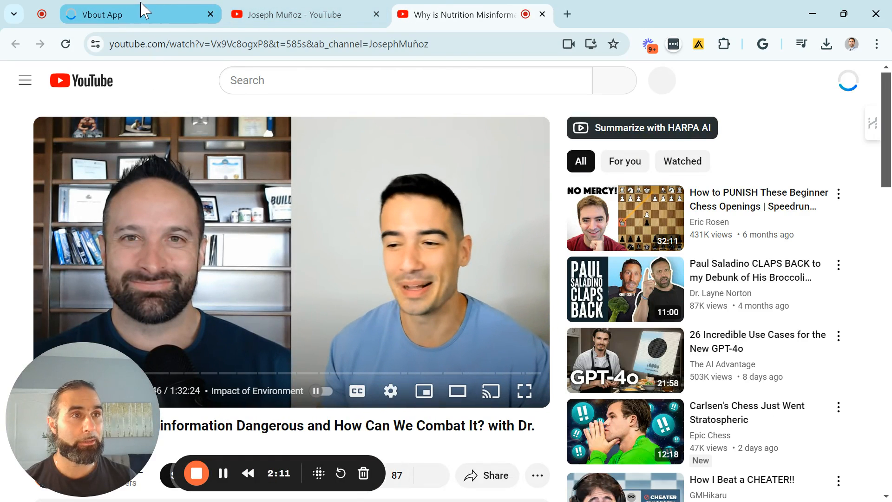
click(147, 13)
click(264, 237)
key(ctrl+v)
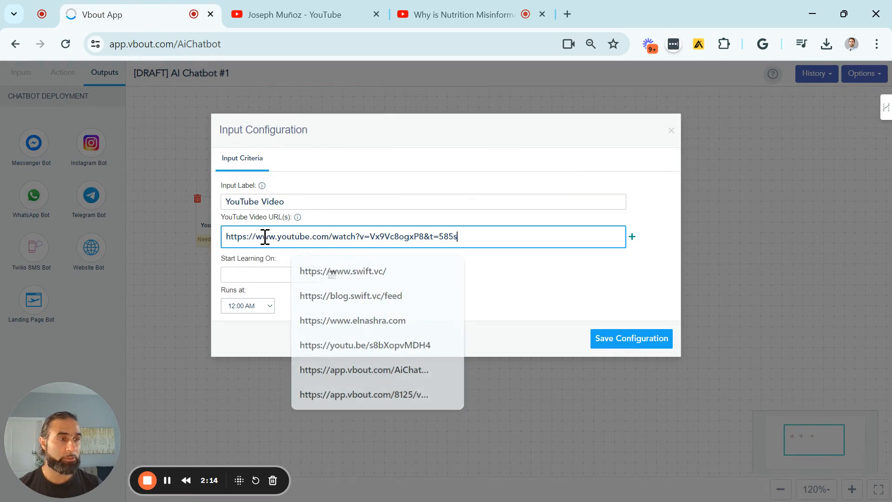
- Add a second video URL to the input, using the link of "How to get Jacked and Healthy Using The Vertical Diet" from the YouTube channel
click(633, 237)
click(316, 13)
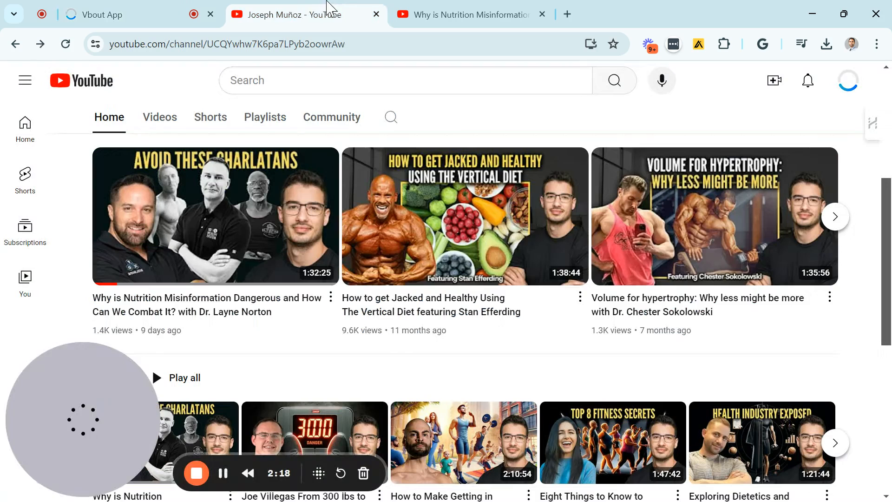
middle_click(447, 263)
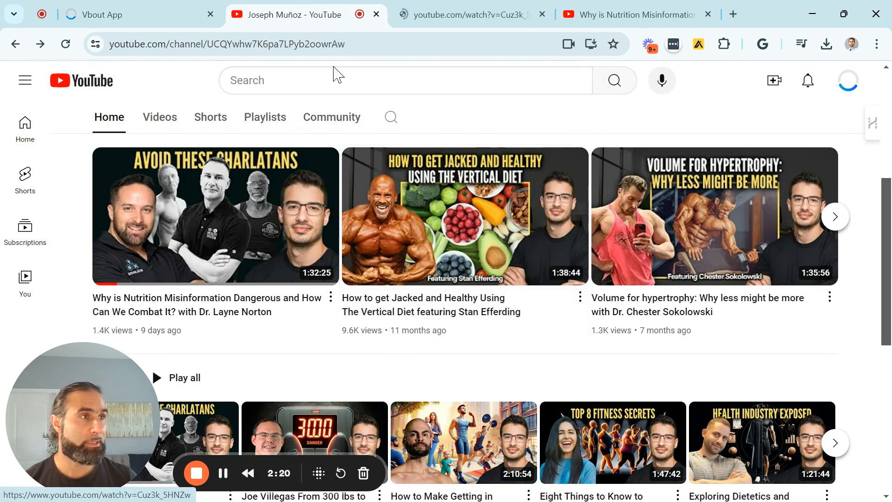
click(465, 14)
click(270, 219)
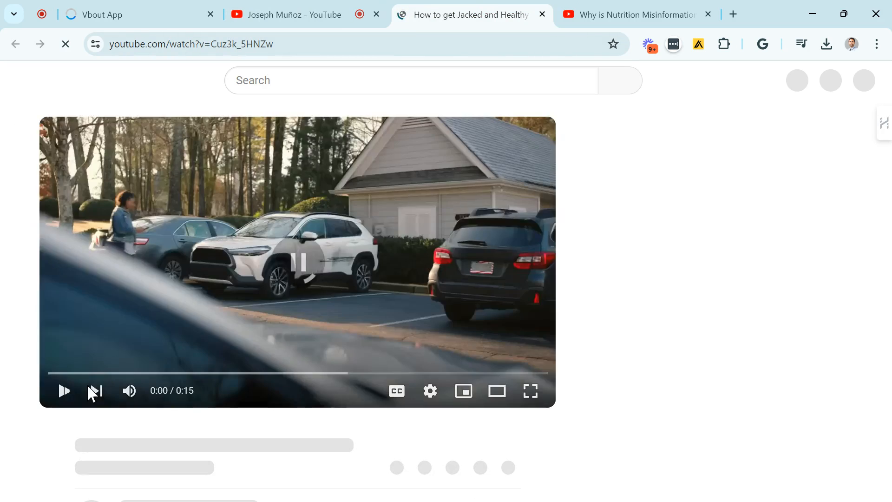
click(66, 393)
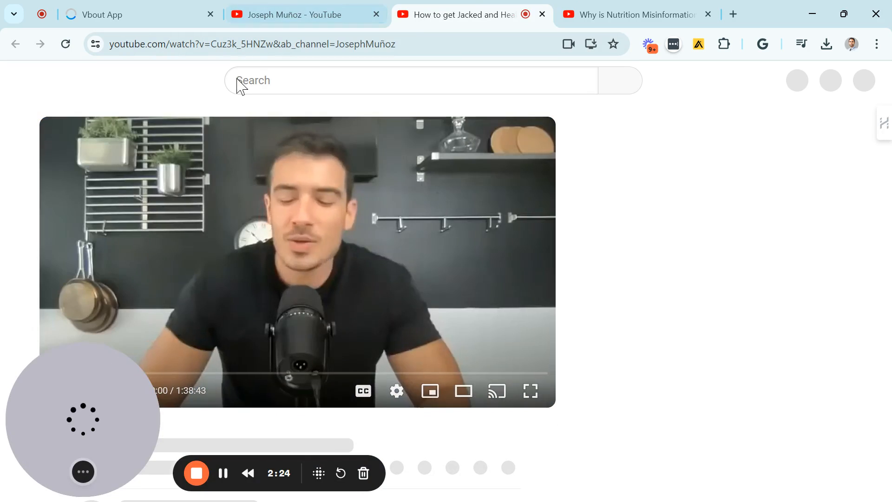
click(231, 44)
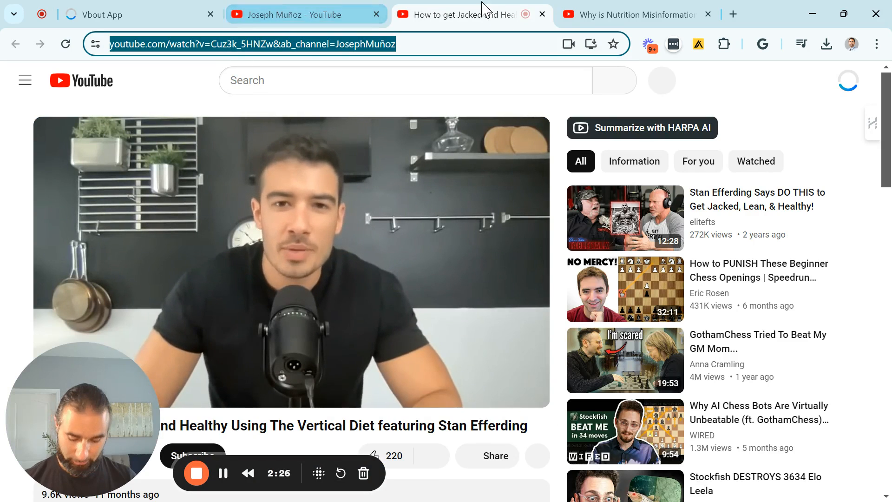
key(ctrl+w)
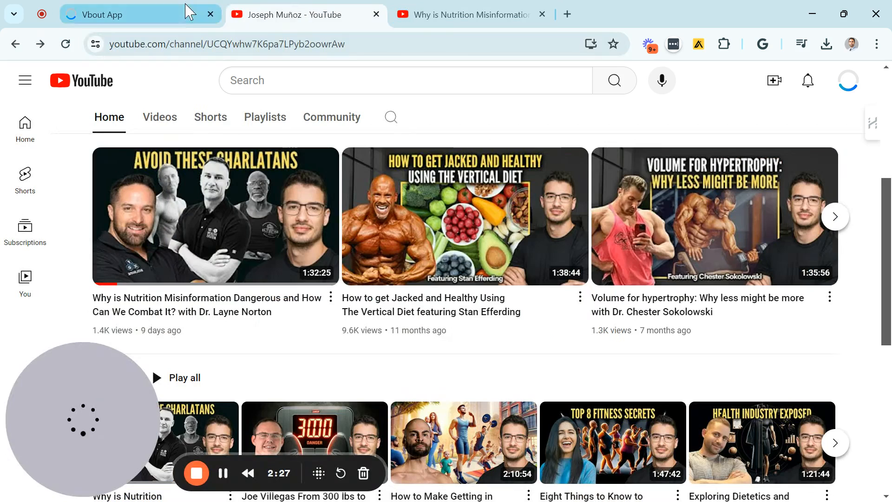
click(163, 16)
click(328, 263)
text(https://www.youtube.com/watch?v=Cuz3k_5HNZw&ab_channel=JosephMu%C3%B1oz)
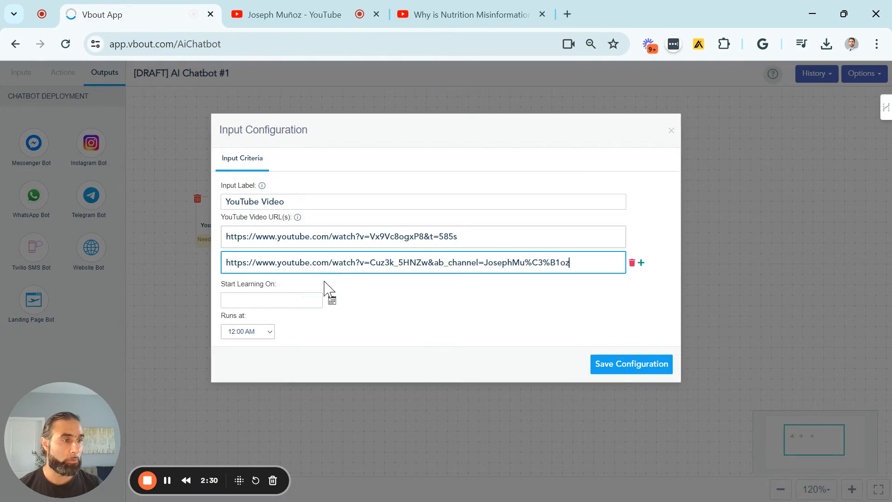
- Add a third video URL to the input, using the link of "Volume for hypertrophy: Why less might be more" from the YouTube channel
click(641, 263)
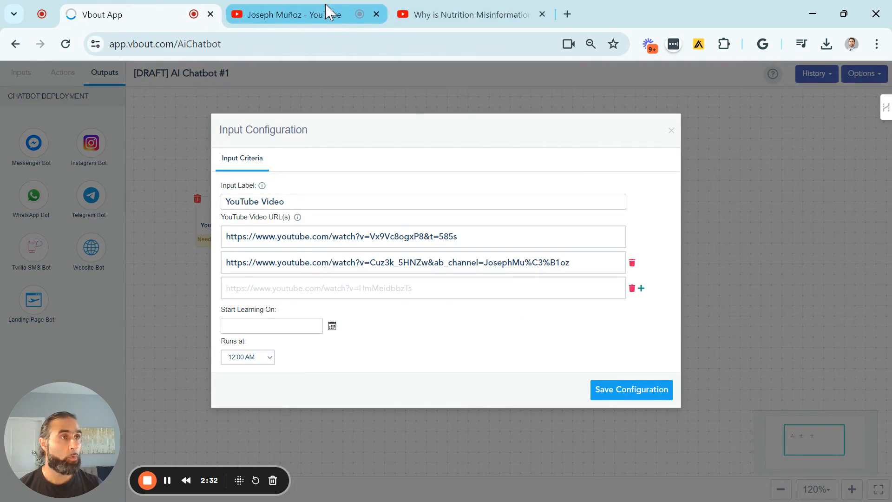
click(292, 14)
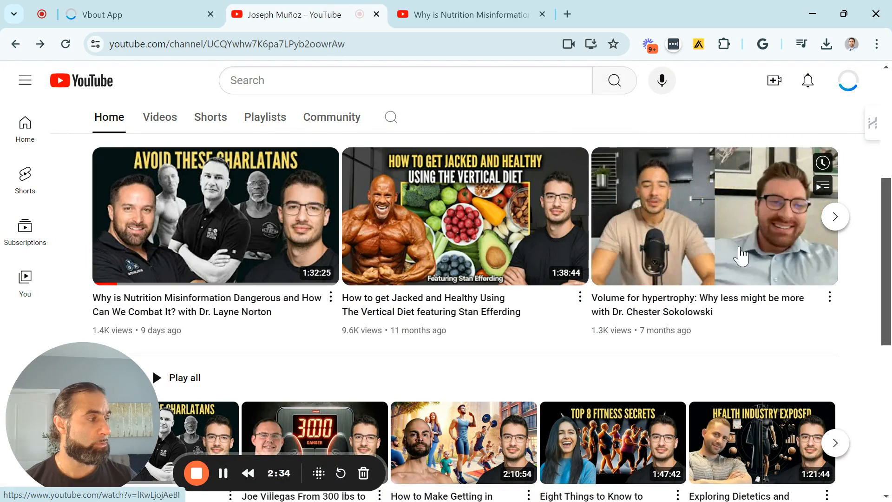
click(669, 293)
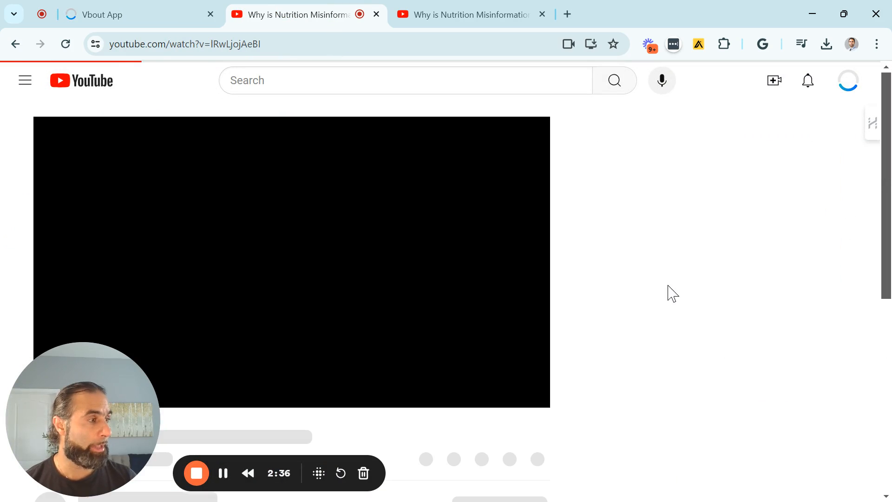
click(341, 44)
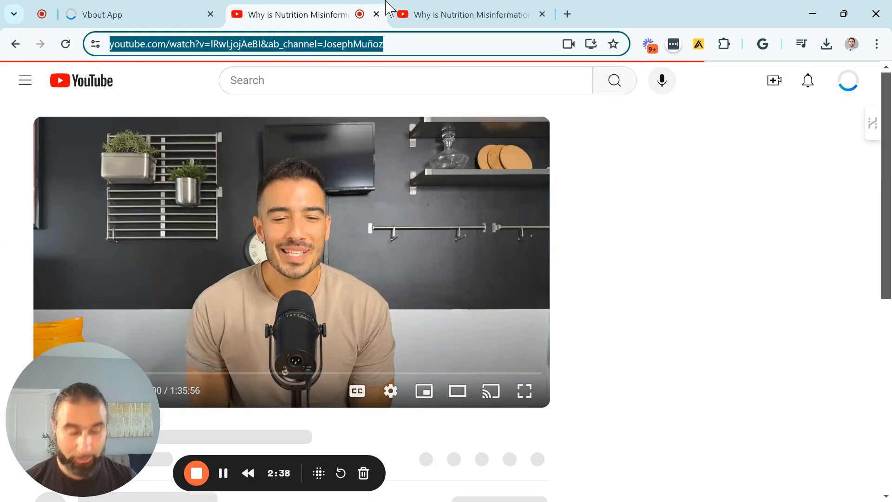
click(377, 15)
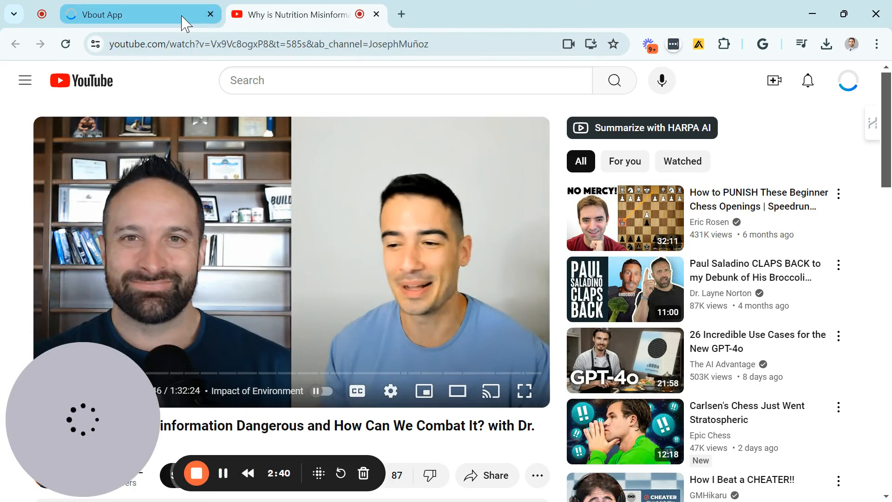
click(182, 18)
click(397, 283)
text(https://www.youtube.com/watch?v=lRwLjojAeBI&ab_channel=JosephMu%C3%B1oz)
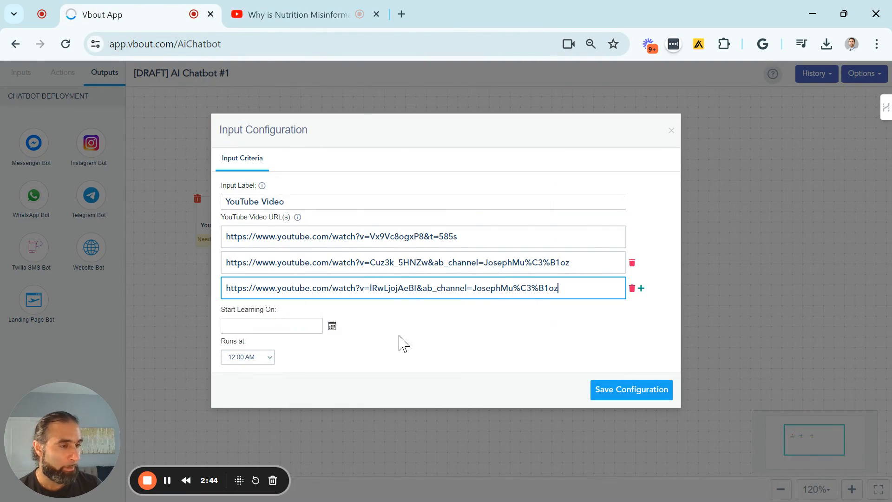
- Set the video input to start learning on 05/23/2024 at 12:00 AM and save its configuration
click(320, 330)
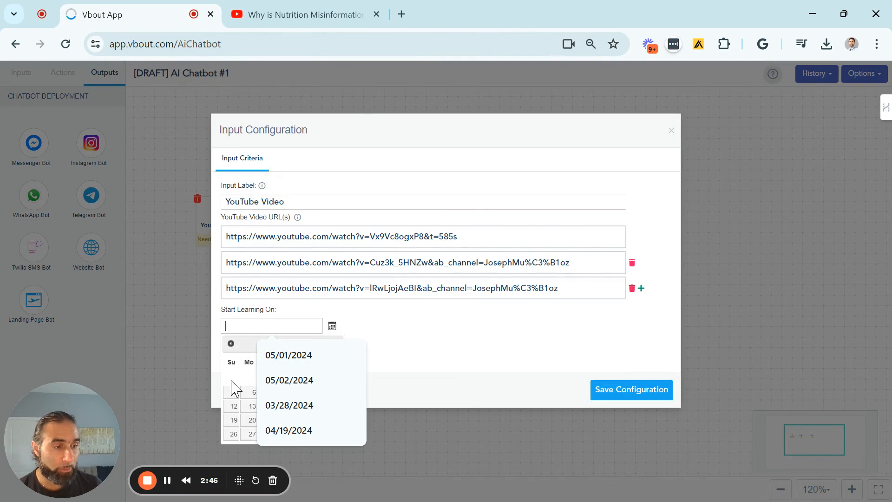
click(303, 420)
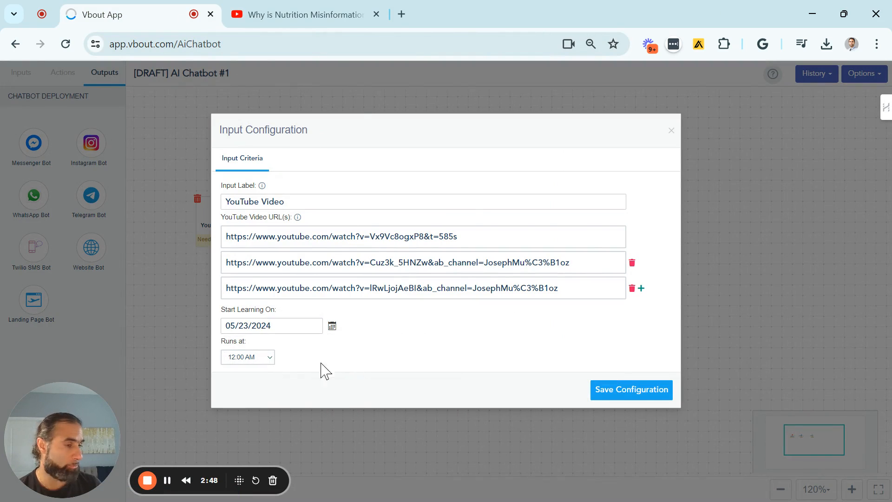
click(273, 364)
click(286, 383)
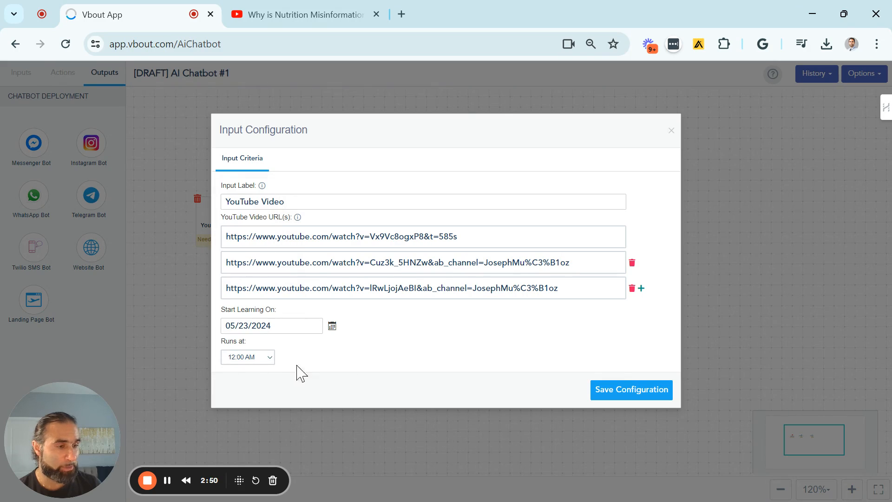
click(643, 401)
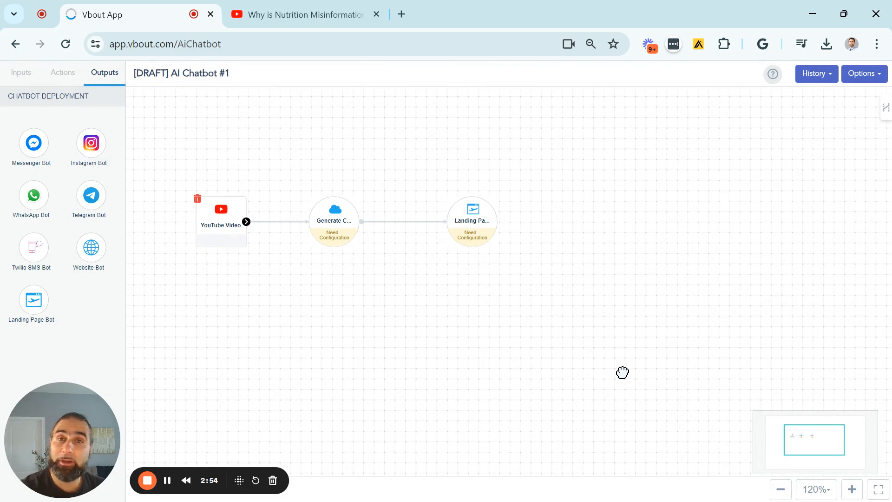
- Open the Generate Chatbot action's configuration and set the bot name to the channel owner's name with the title Dr, checking it against the YouTube channel
click(346, 11)
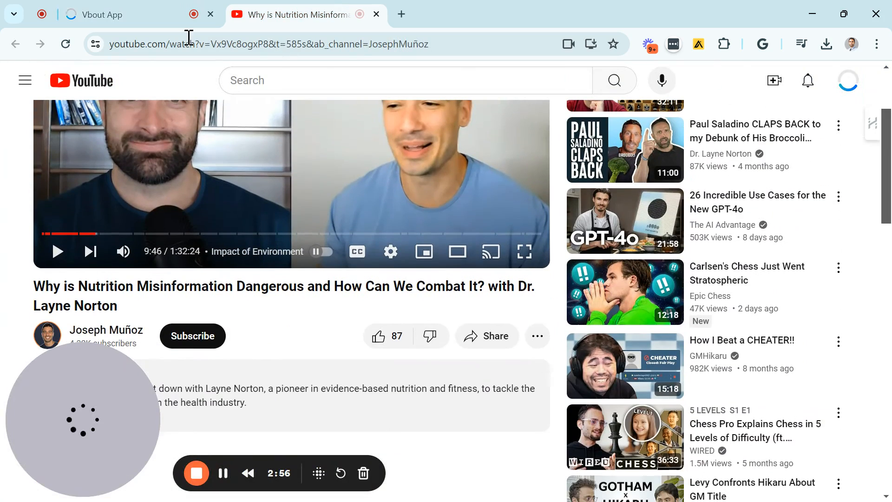
click(129, 17)
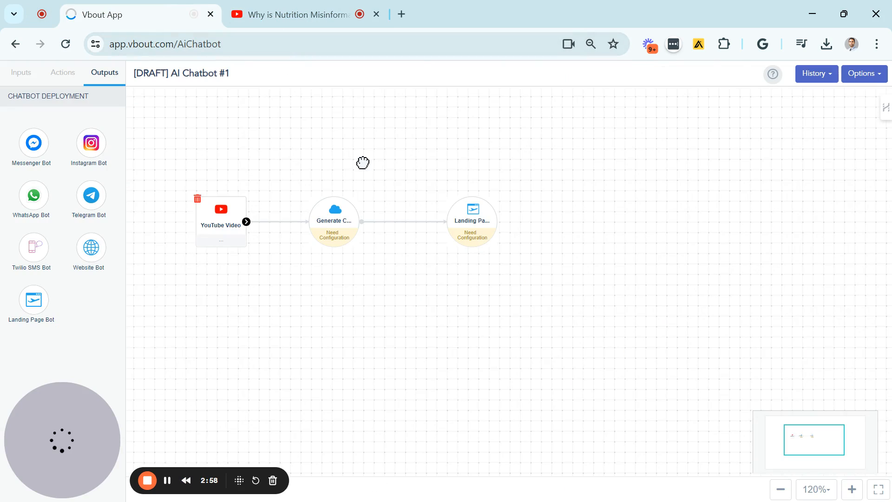
click(329, 222)
click(324, 219)
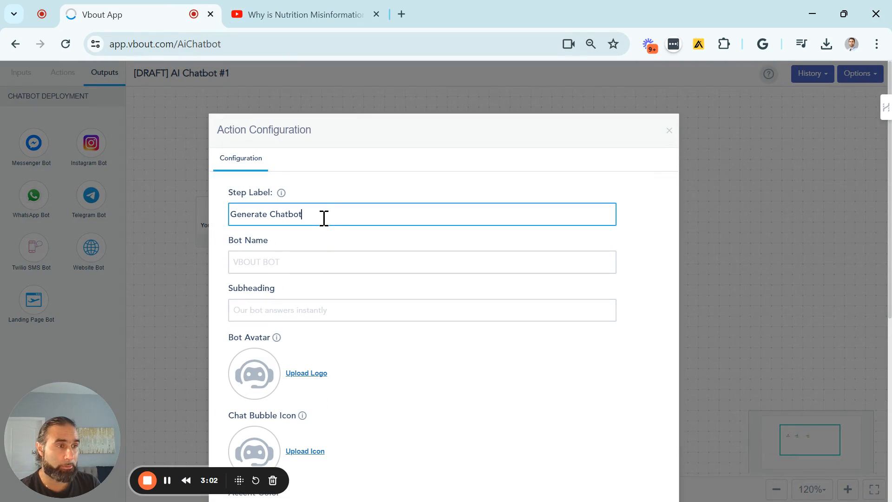
scroll(286, 218, down, 2)
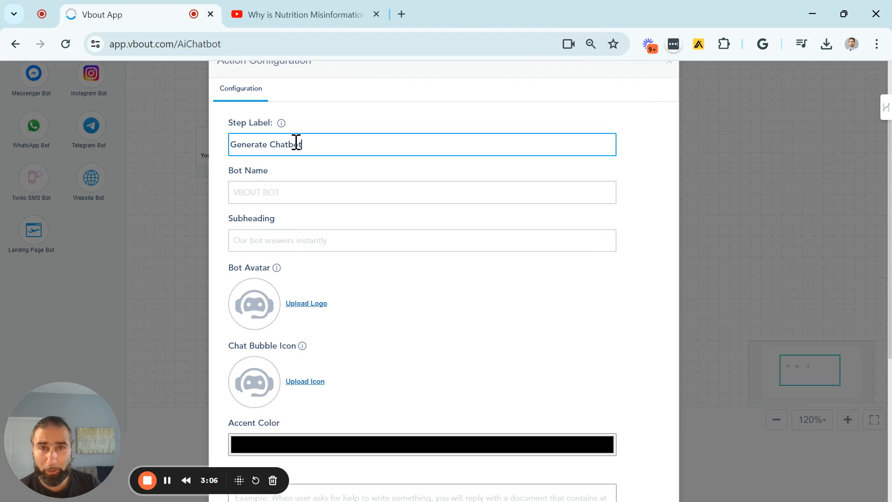
click(284, 196)
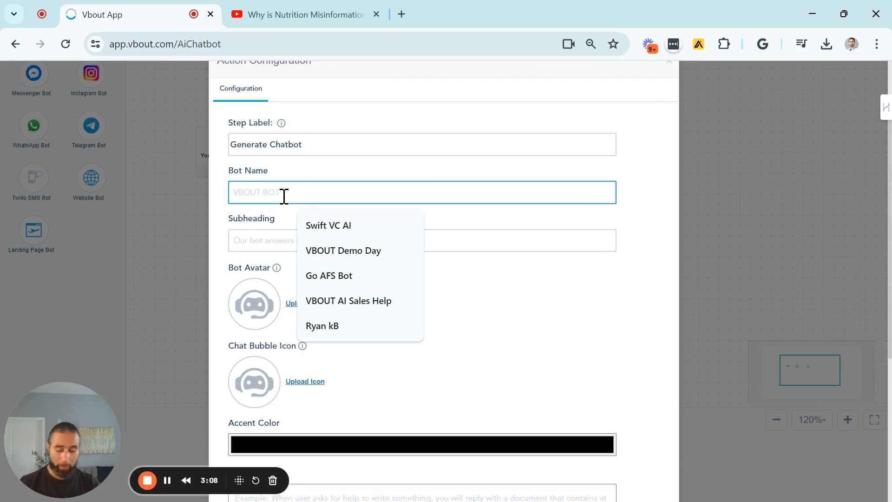
text(Dr Joey Munoz)
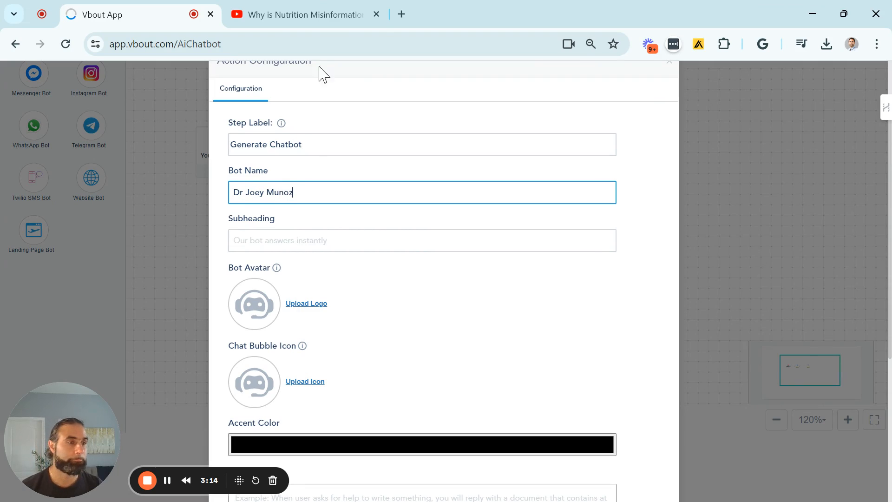
click(279, 13)
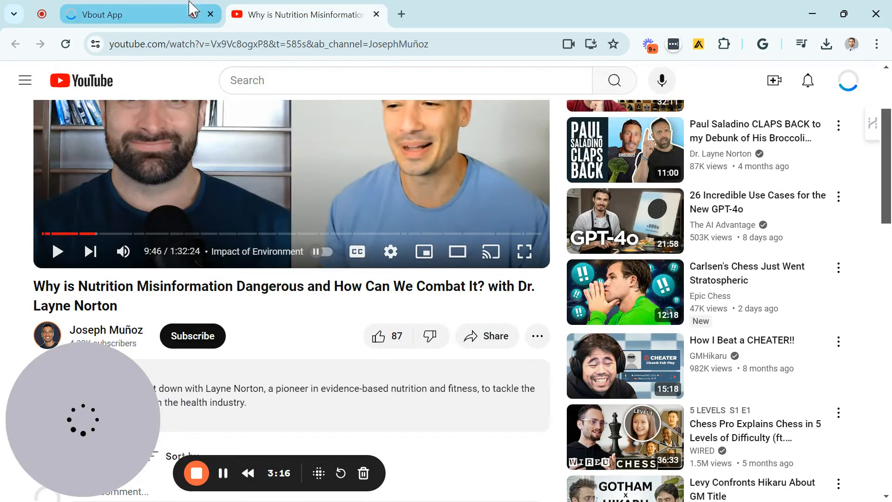
click(170, 12)
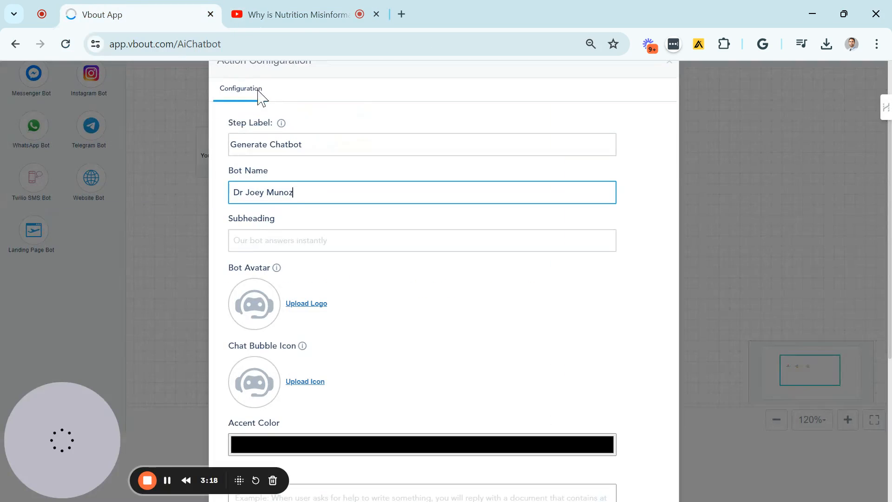
- Set the bot's subheading to "Ask me any fitness and health advice"
click(270, 238)
text(Ask me any)
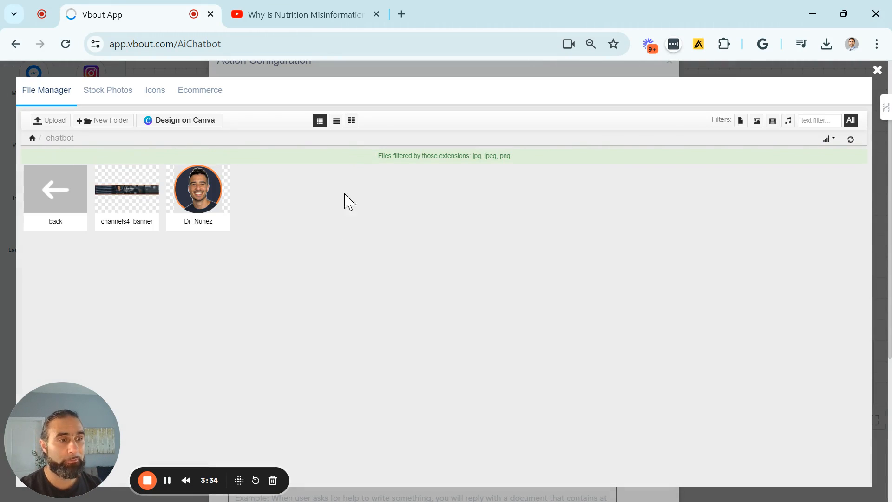
- Use the channel owner's portrait from the chatbot folder as both the bot avatar and the chat bubble icon
click(189, 193)
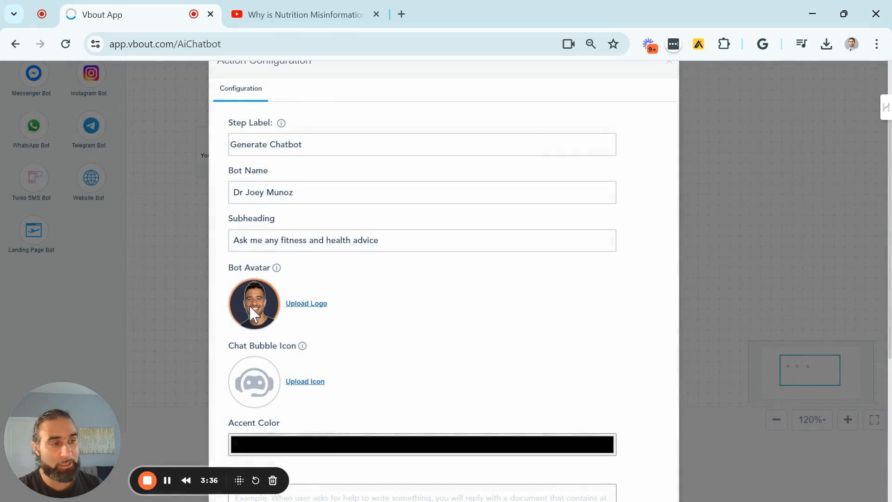
click(305, 382)
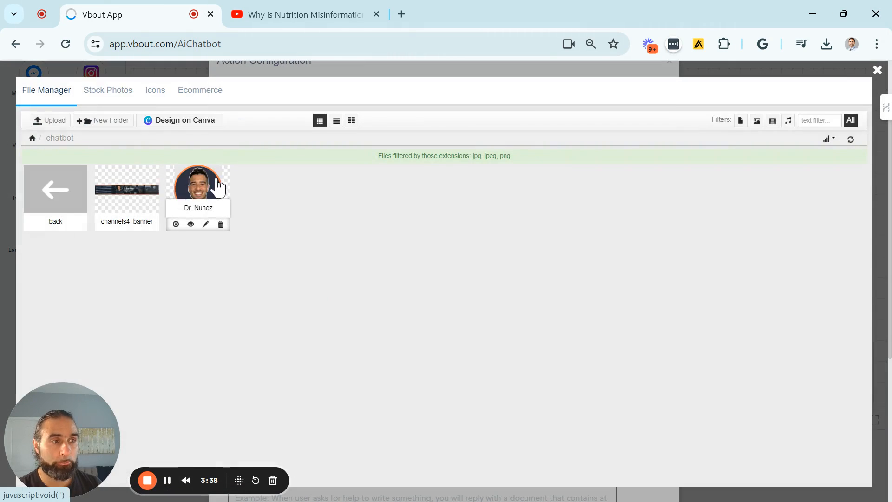
click(216, 191)
- Fill in health and fitness coach instructions, the default prompt "Ask me any health and fitness advice." and a no-answer reply for undiscussed topics; save the configuration
scroll(404, 307, down, 3)
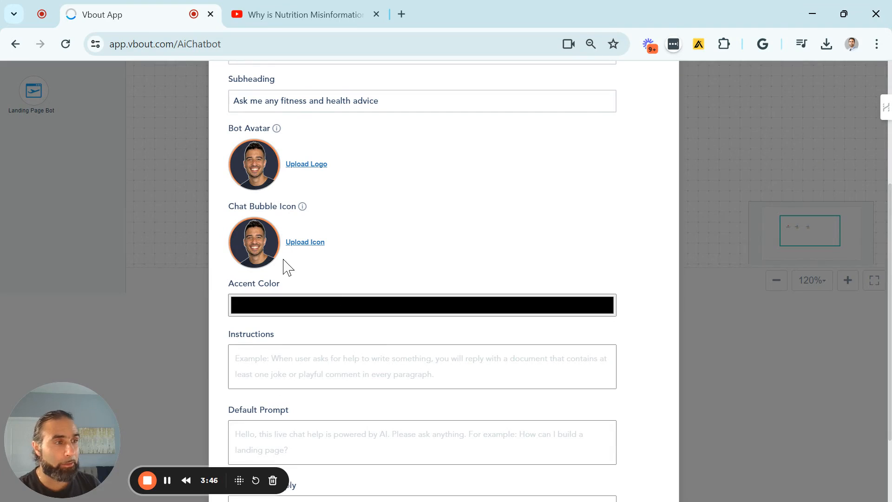
scroll(304, 270, down, 2)
click(304, 254)
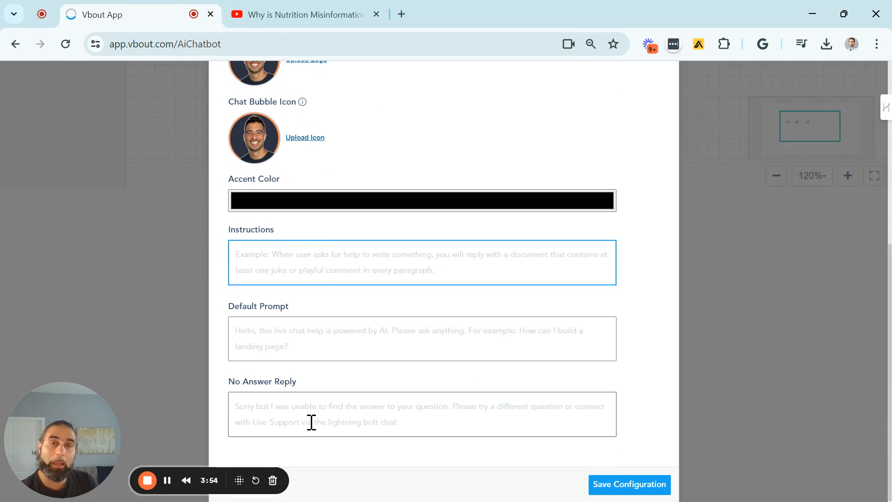
click(158, 475)
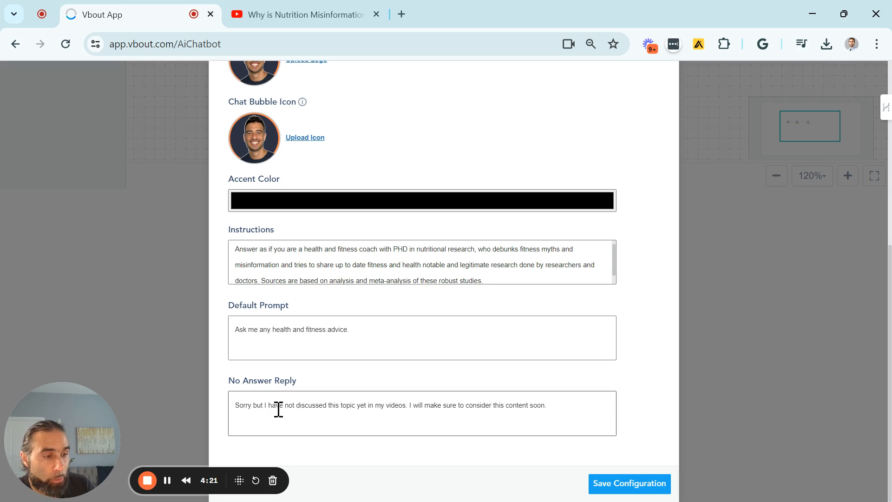
click(609, 484)
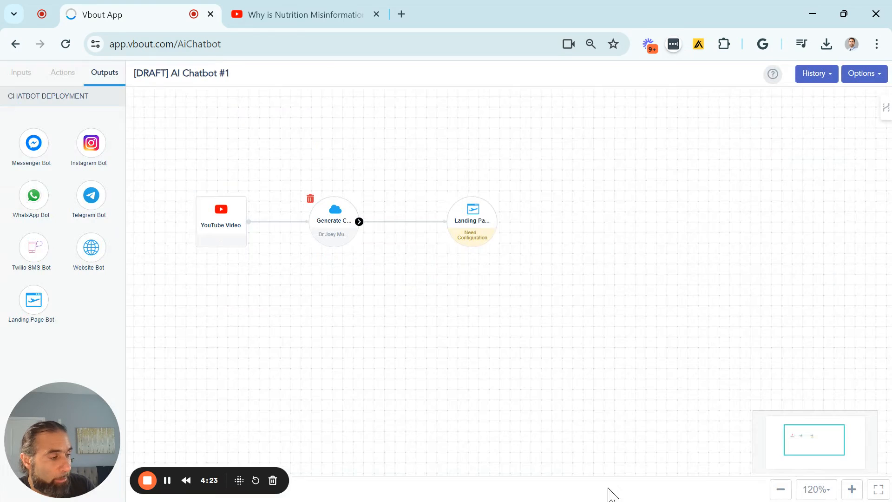
- Assign the landing page named after the channel owner to the Landing Page Bot output and save its configuration
click(475, 232)
click(366, 268)
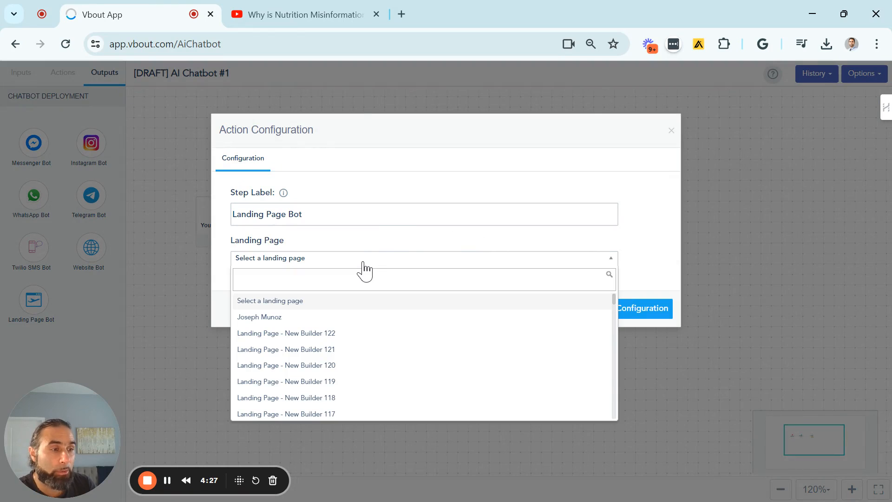
click(271, 323)
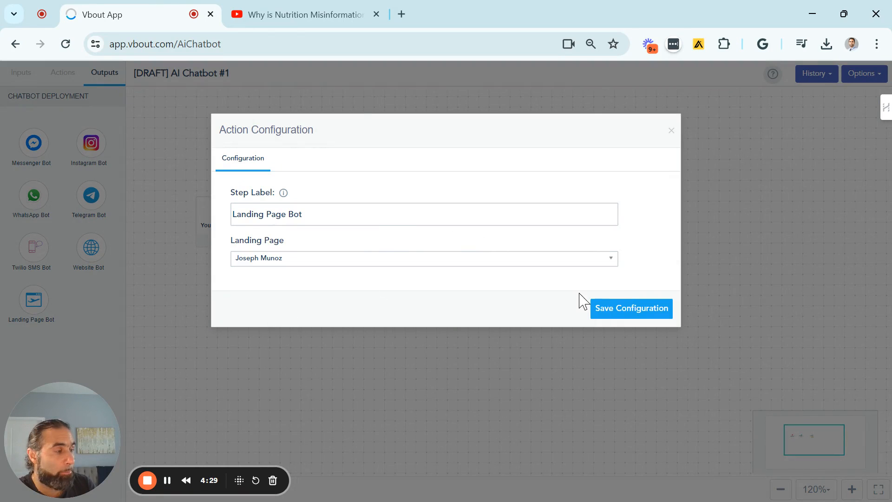
click(616, 315)
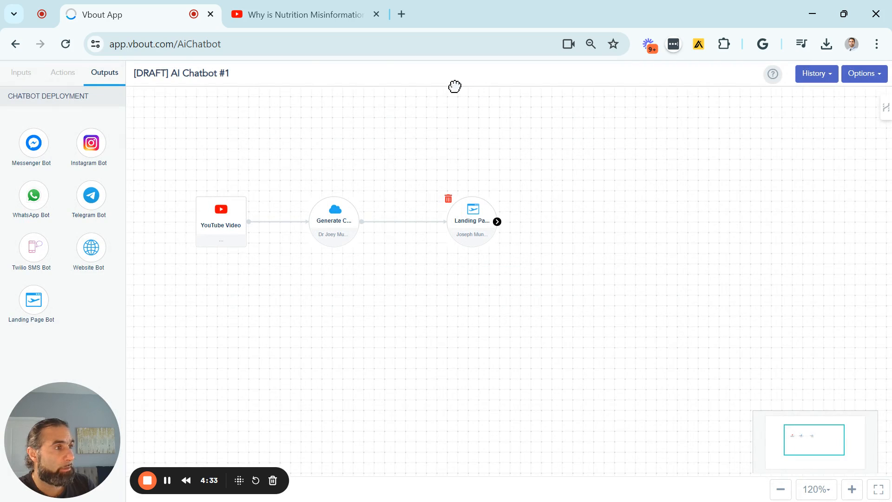
- Rename the chatbot flow with the channel owner's name, preceded by Dr, and save the new name
click(651, 73)
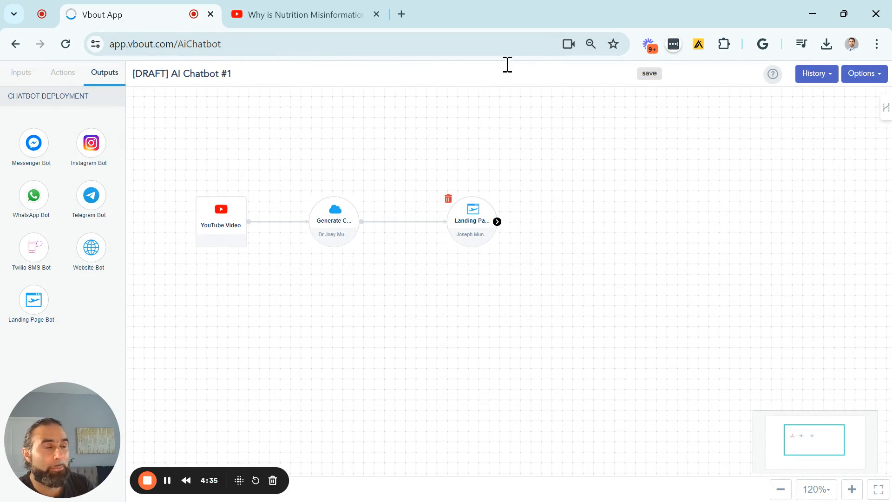
drag(482, 75, 79, 77)
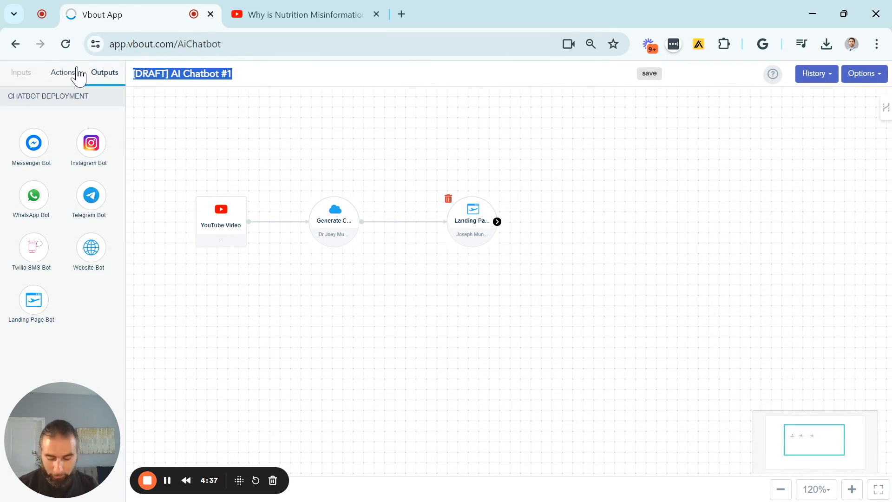
text(Dr)
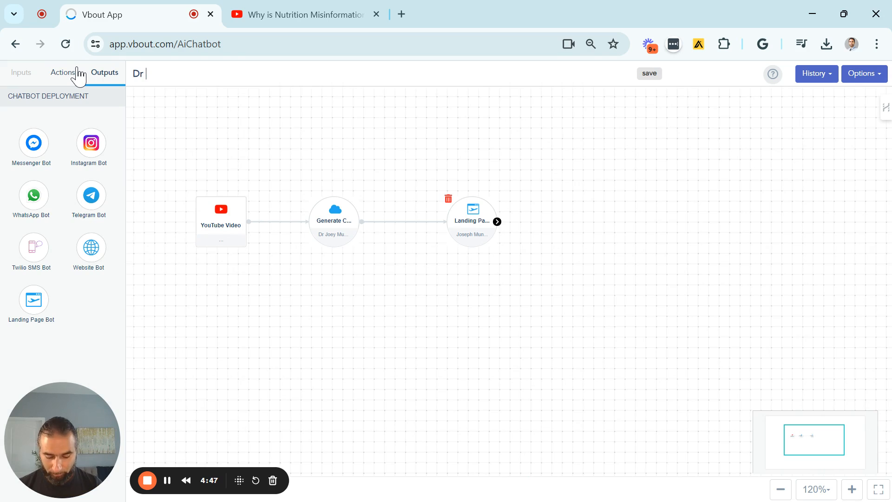
text(ey Munoz)
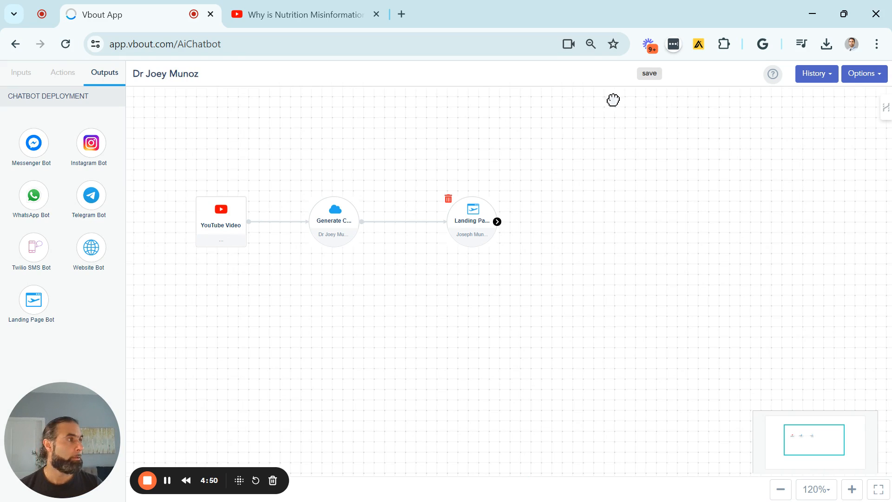
click(649, 74)
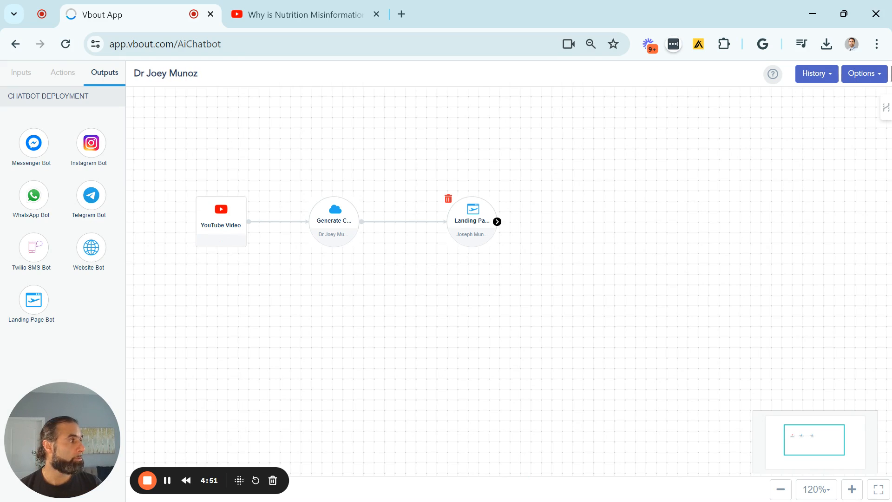
- Publish the AI chatbot and exit the builder to the list of chatbot flows
click(866, 76)
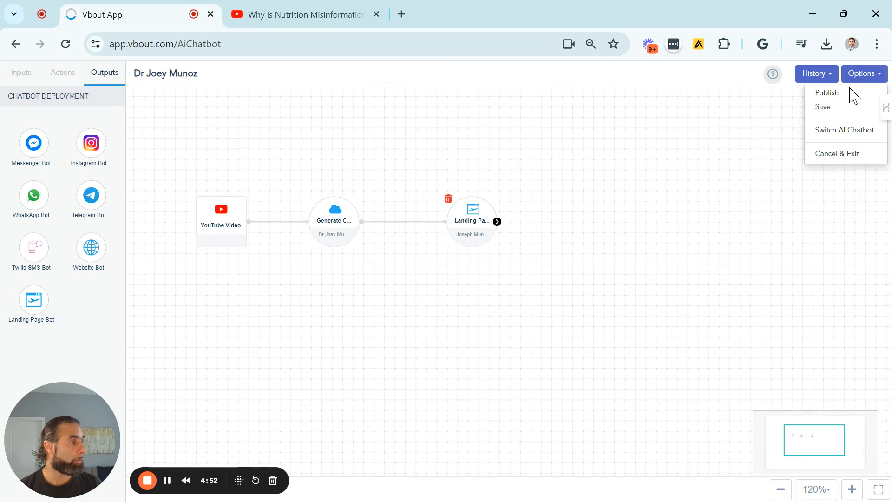
click(827, 94)
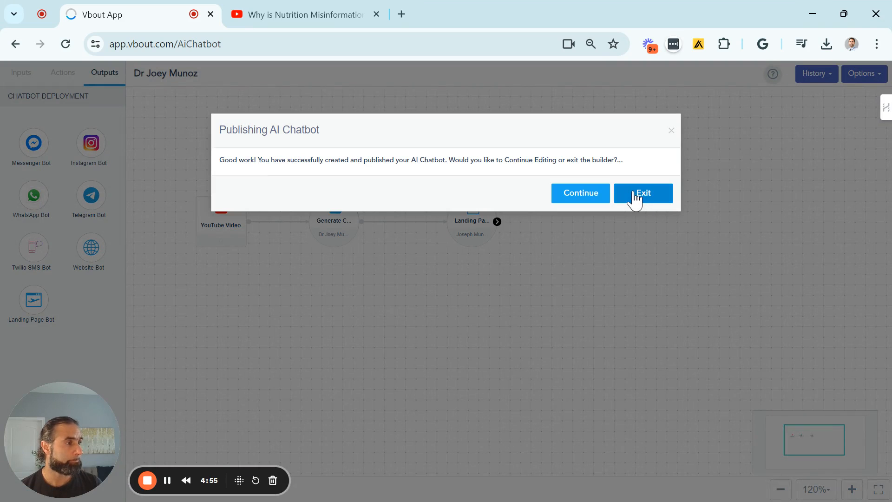
click(635, 195)
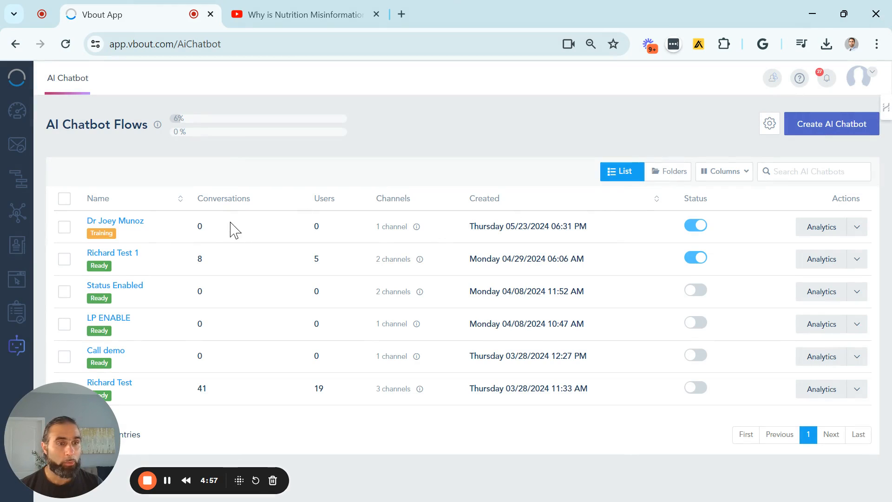
- Check the new chatbot's training status, the monthly character usage, and its conversation and user counts in the flow list
drag(116, 234, 88, 235)
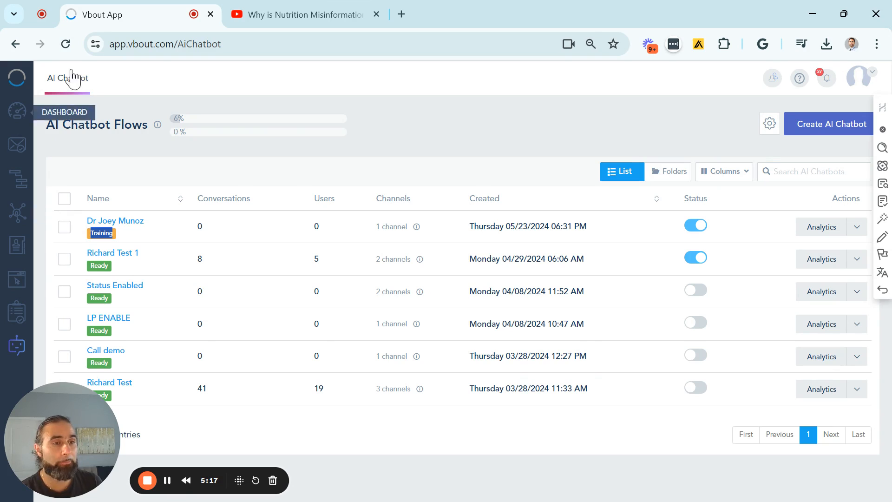
click(167, 480)
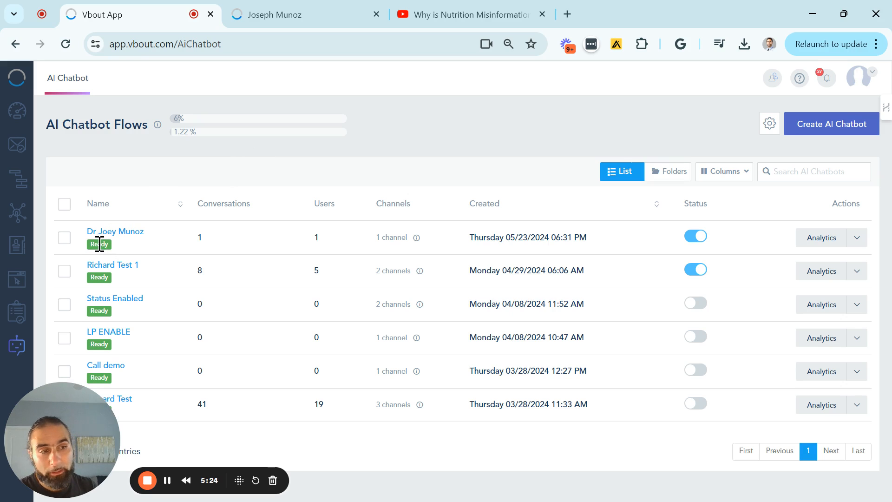
drag(92, 244, 100, 243)
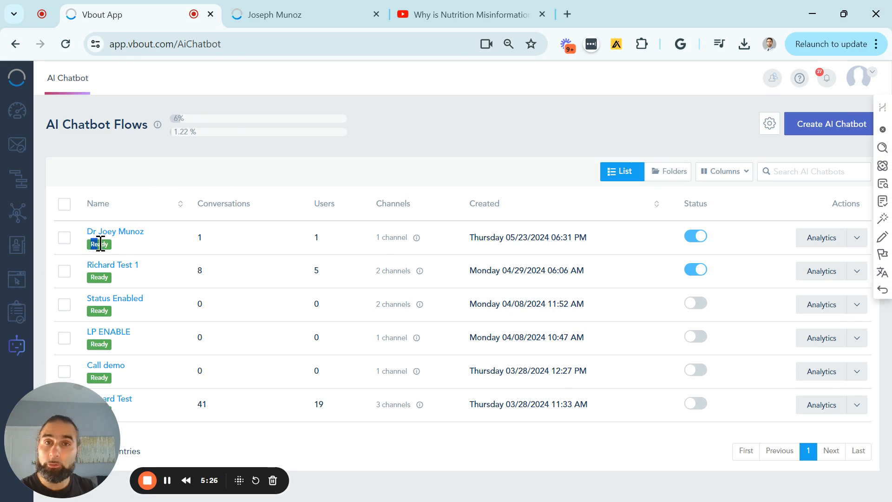
mouse_move(202, 131)
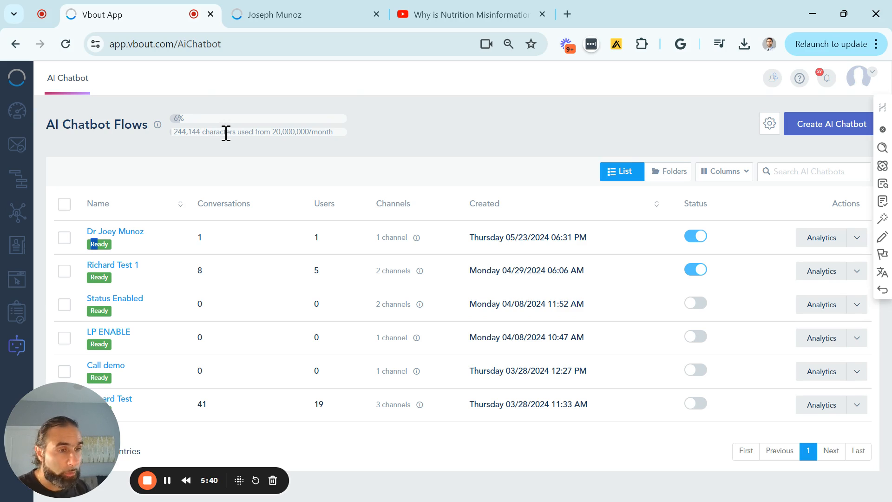
double_click(205, 239)
double_click(317, 239)
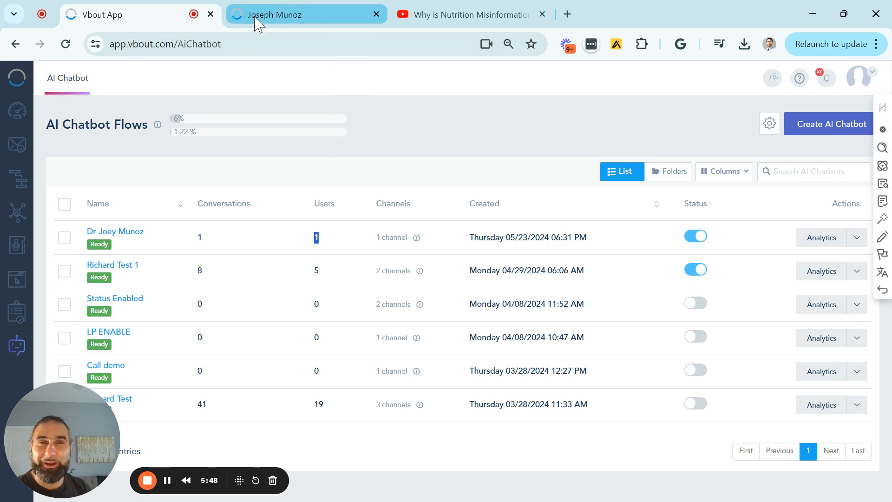
- Switch to the channel owner's live landing page, look through its content and open the chatbot widget
click(292, 21)
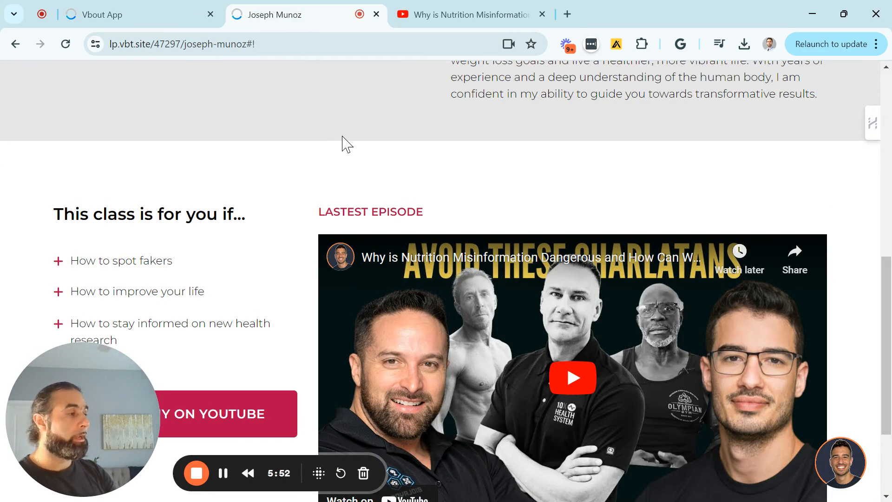
scroll(344, 144, down, 3)
scroll(390, 195, up, 9)
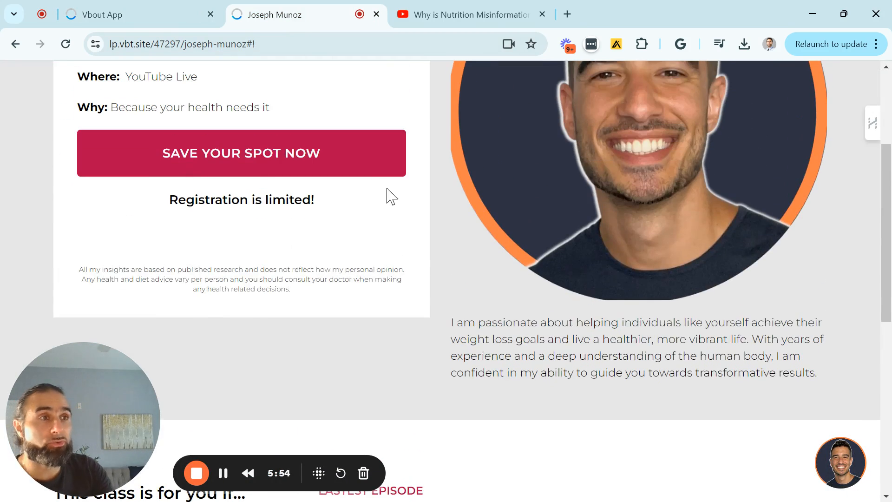
scroll(643, 368, down, 7)
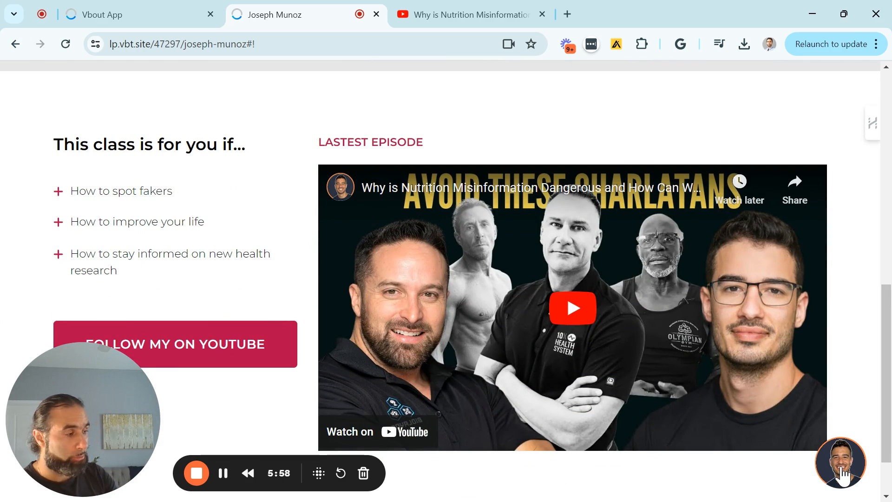
click(842, 474)
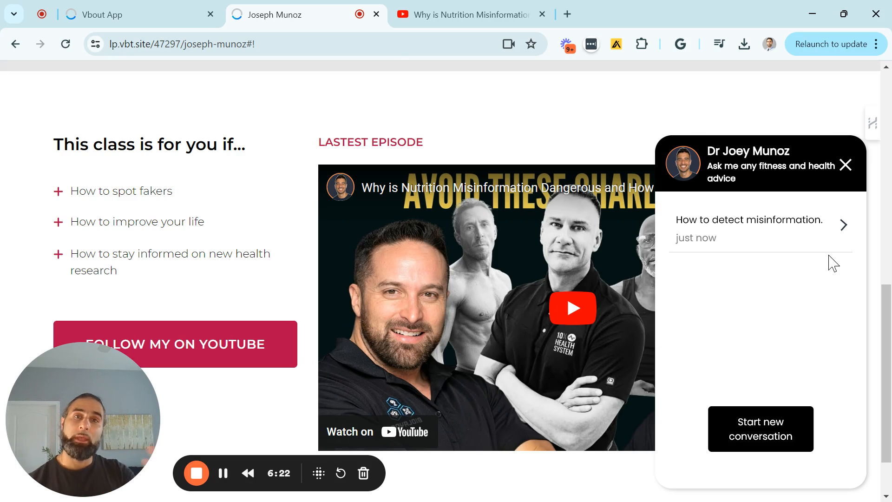
- Start a new conversation in the chatbot widget, look over its greeting and header, and check the flow's name in the chatbot list
click(779, 431)
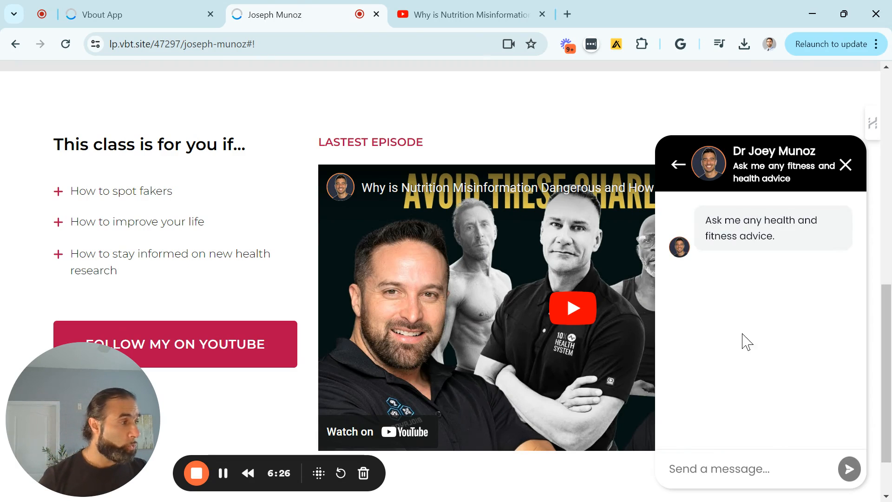
drag(778, 242, 705, 235)
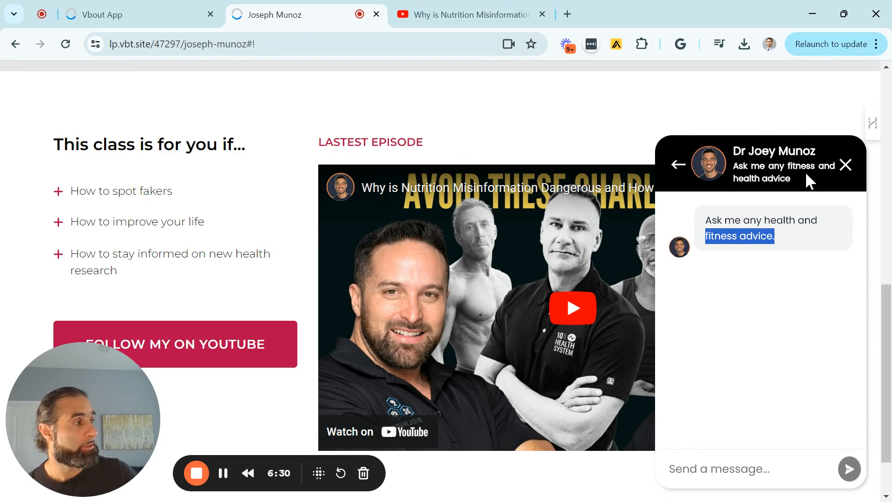
click(717, 222)
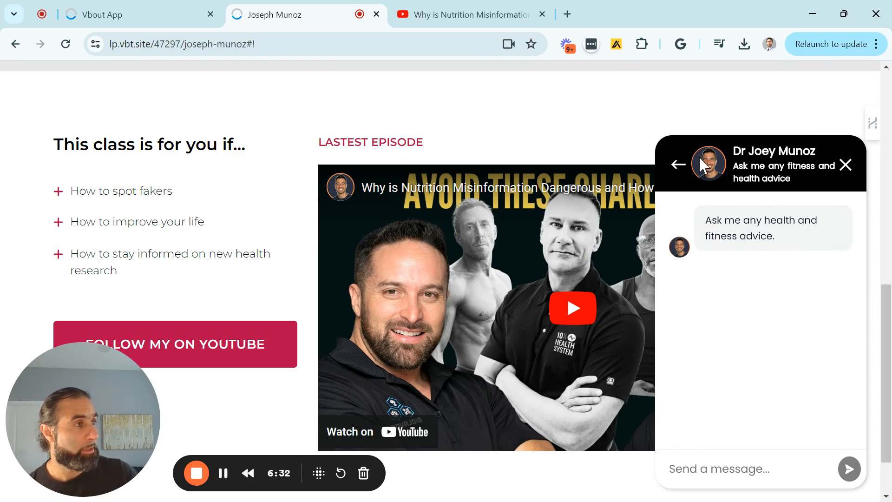
click(123, 16)
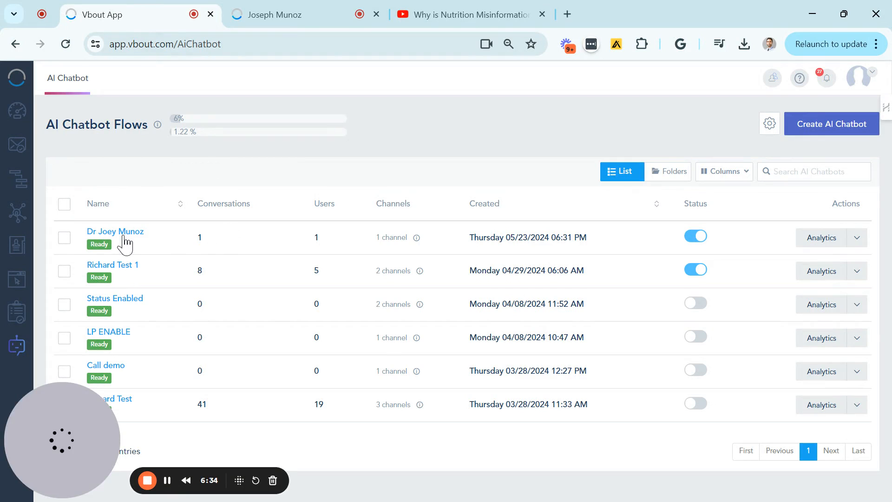
click(274, 12)
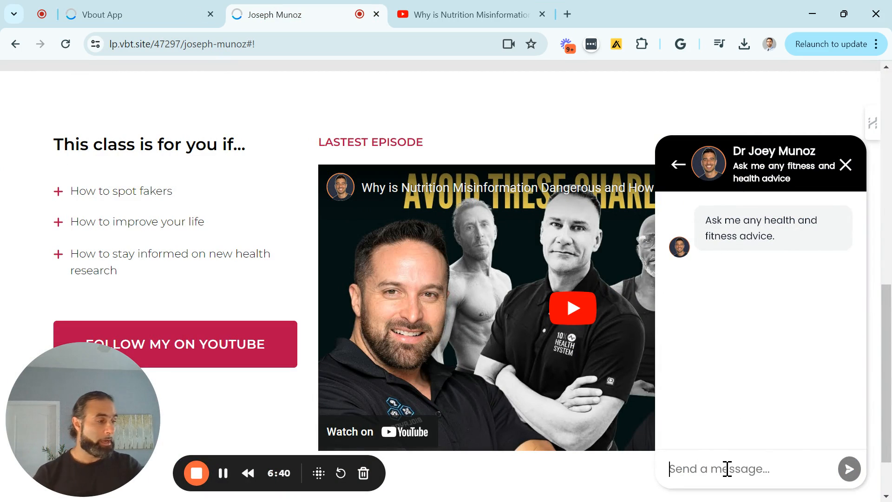
- Send the chatbot the question "How to detect misinformation"
text(How)
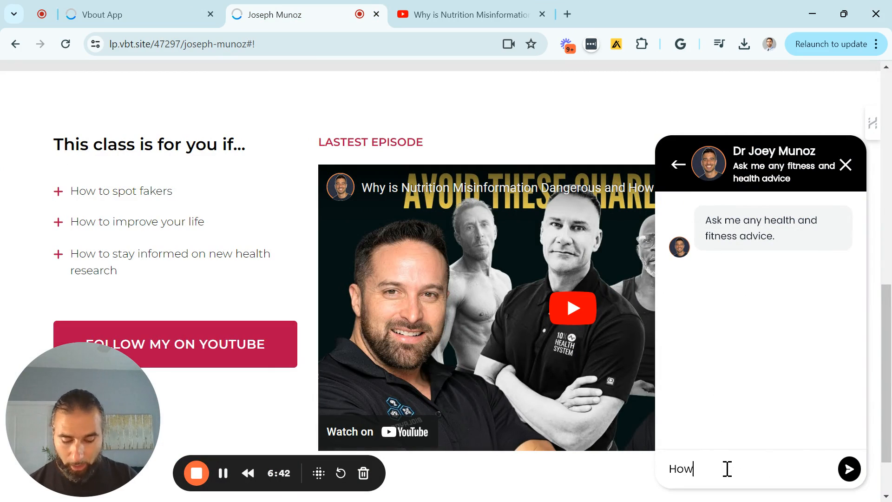
text( to de)
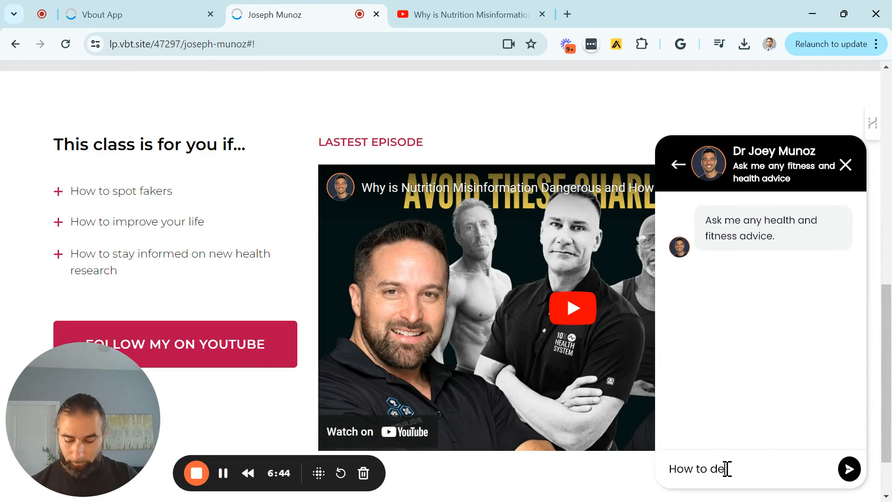
text(tect misin)
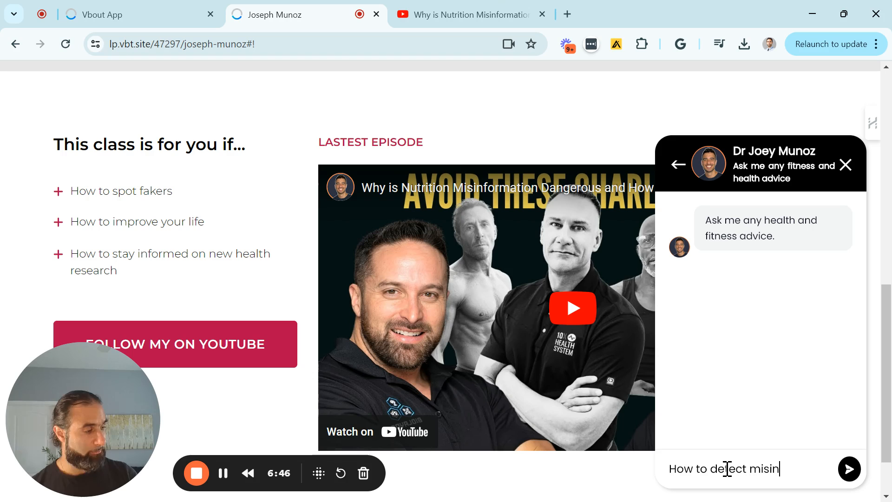
text(formation)
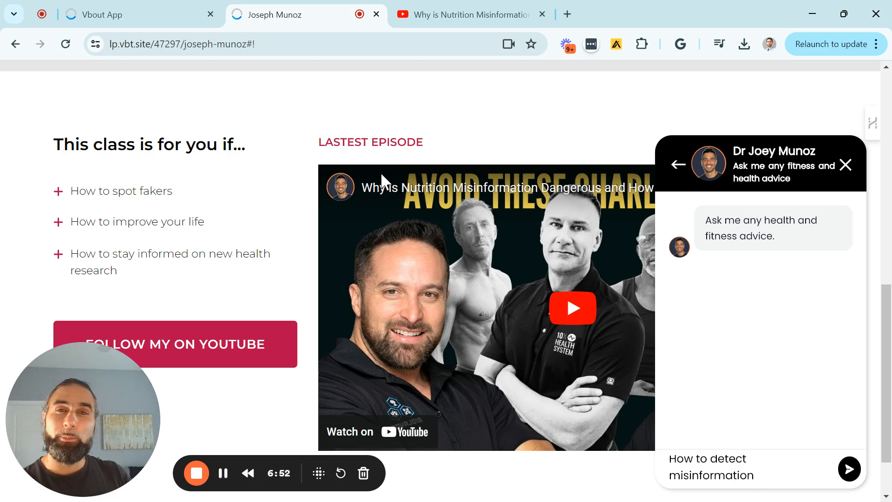
click(850, 470)
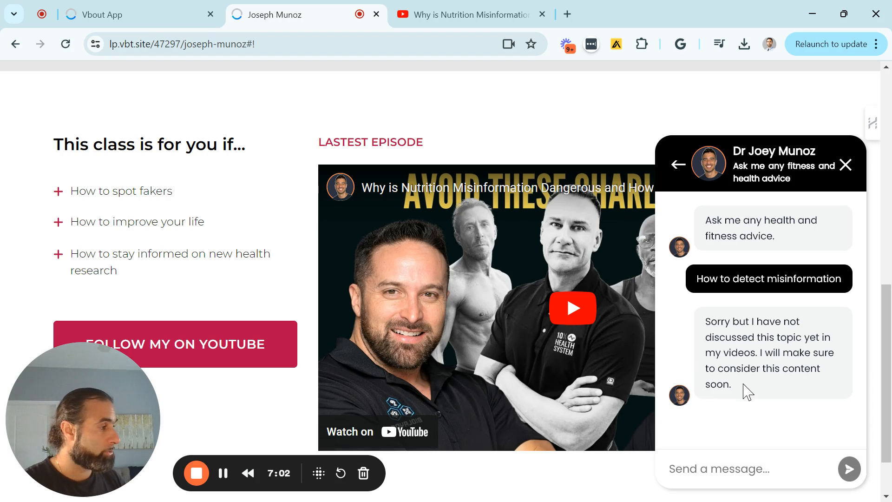
- Read the chatbot's reply to the misinformation question and leave the current conversation
scroll(742, 384, up, 2)
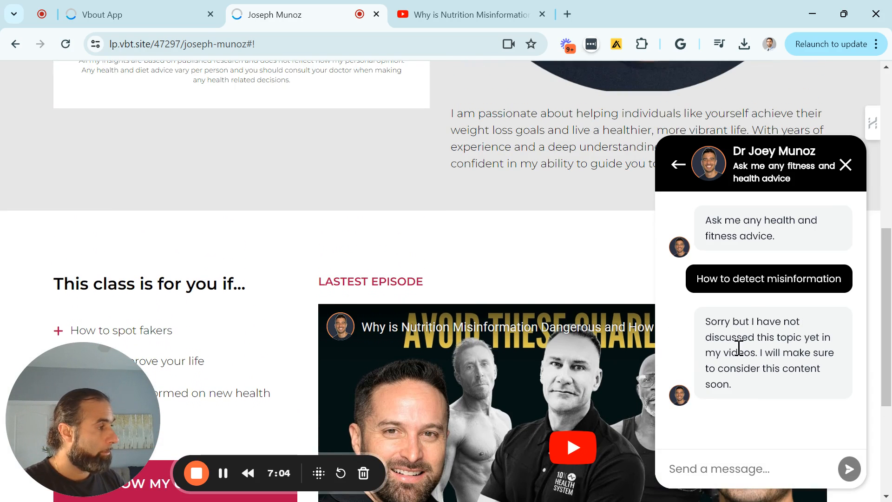
scroll(748, 316, down, 2)
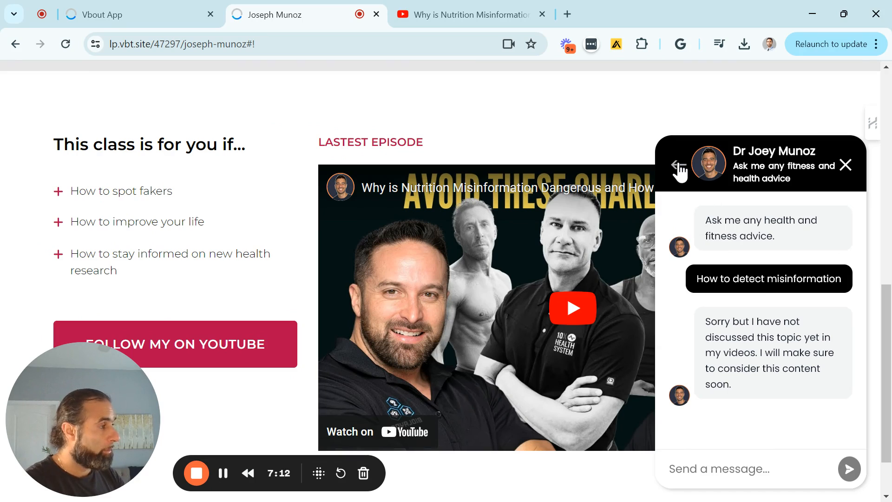
click(670, 164)
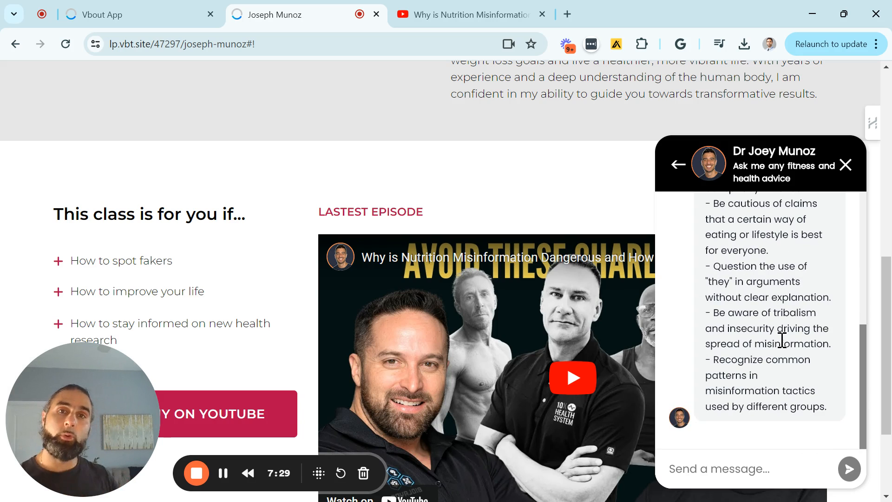
- Send the chatbot the question "how to embrace personal dietary choices"
click(810, 472)
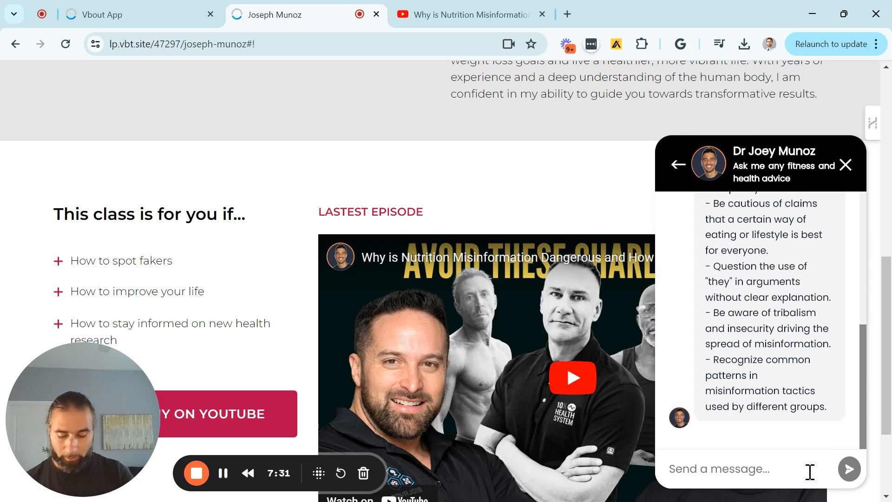
text(how to e,mbr)
key(BackSpace)
key(BackSpace)
key(BackSpace)
key(BackSpace)
text(mbrace personal )
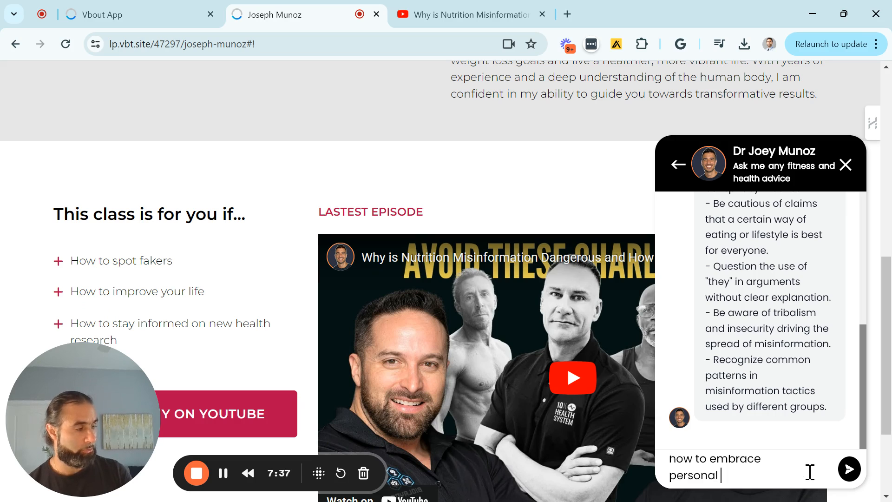
text(dietary choices)
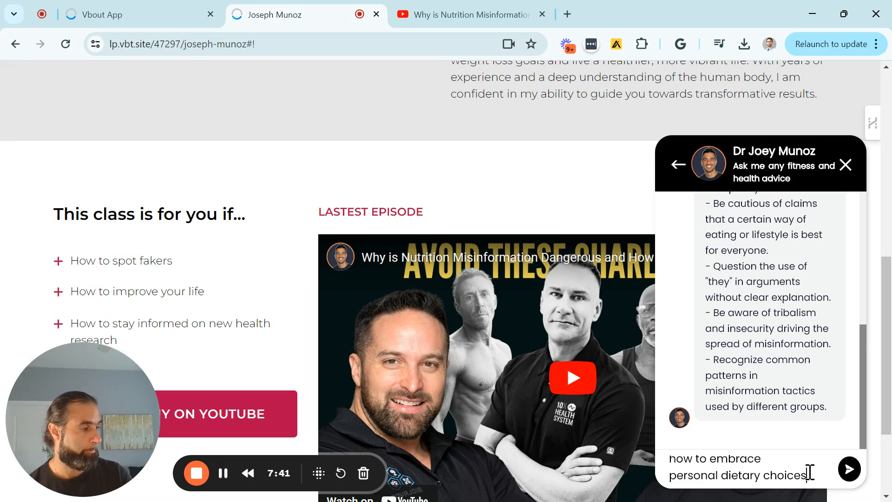
key(Return)
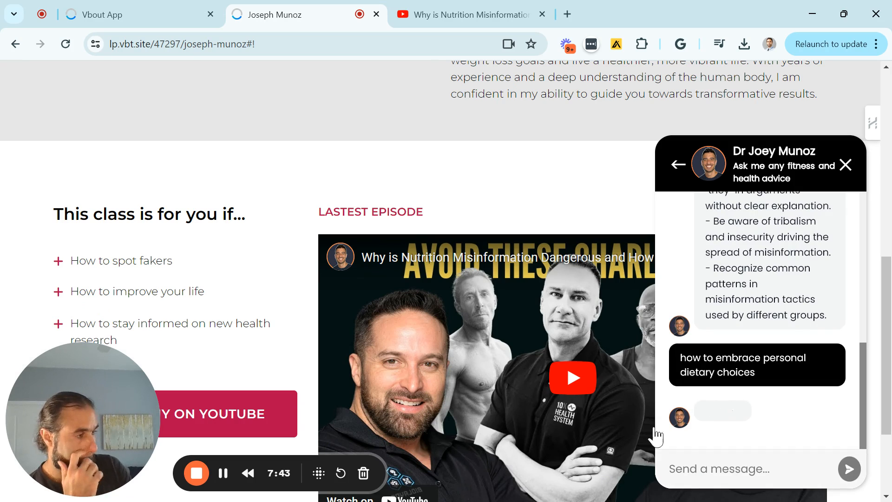
- Highlight and read the chatbot's reply to the dietary choices question
mouse_move(751, 409)
mouse_down()
mouse_move(705, 360)
mouse_move(706, 345)
mouse_move(734, 372)
mouse_move(743, 408)
mouse_up()
click(709, 344)
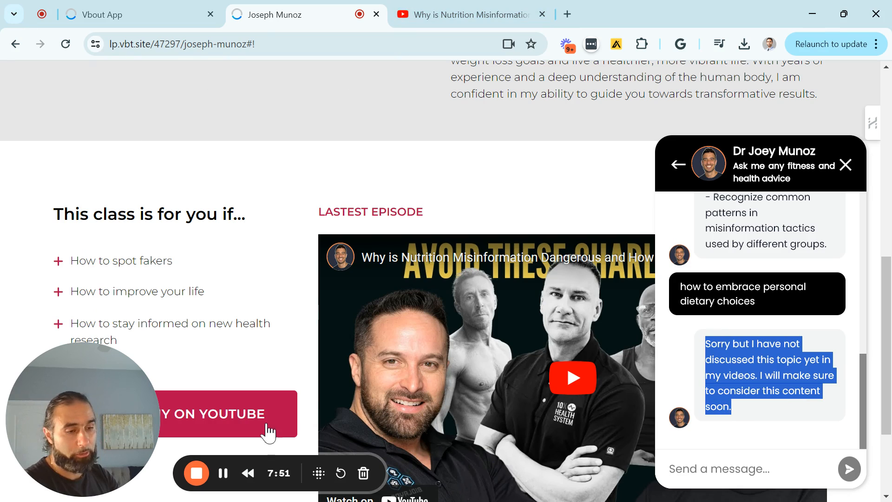
click(228, 478)
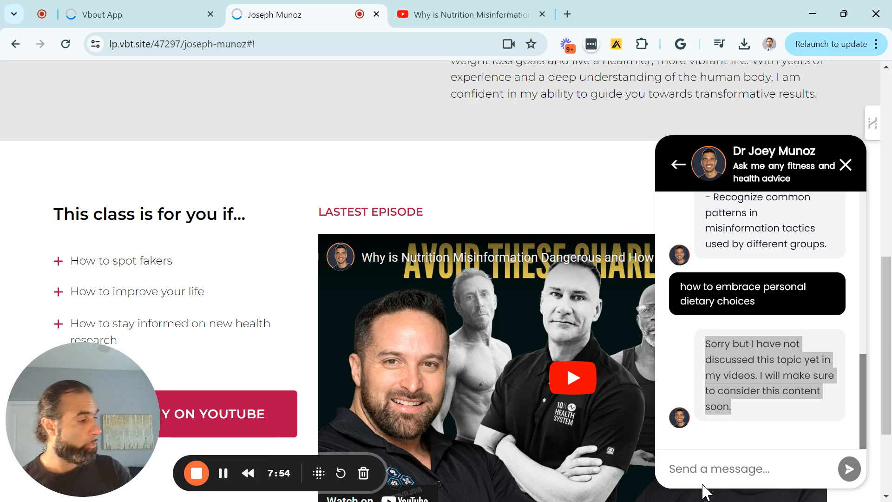
- Send the chatbot the message "how to Importance of supportive environments for personal growth"
click(698, 470)
text(how to create supportive environments for personal growth)
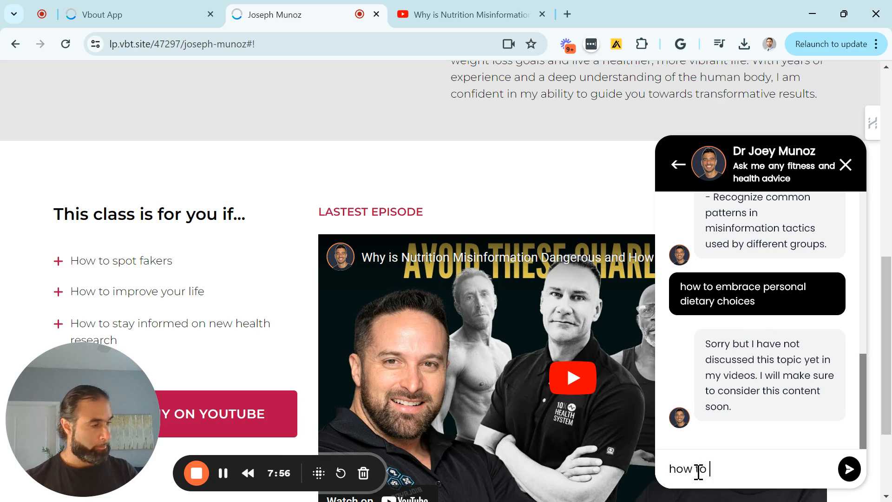
scroll(698, 471, up, 2)
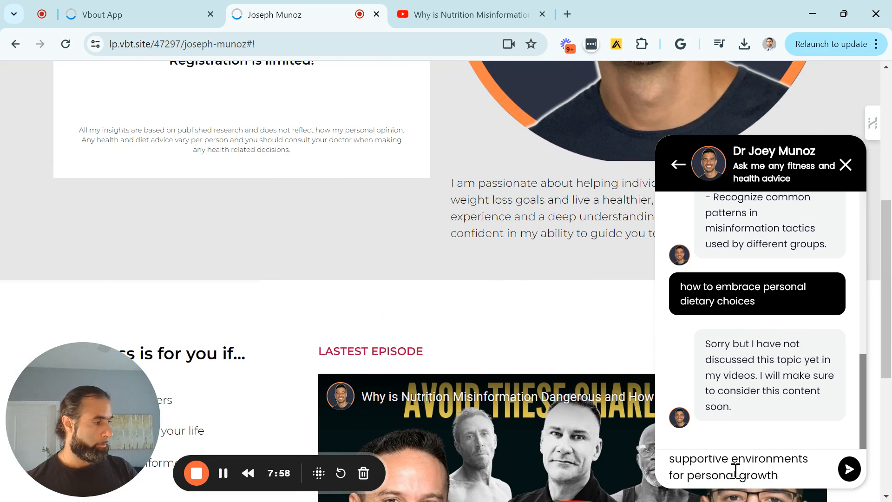
scroll(738, 470, down, 2)
drag(812, 478, 746, 458)
scroll(746, 458, up, 1)
click(849, 468)
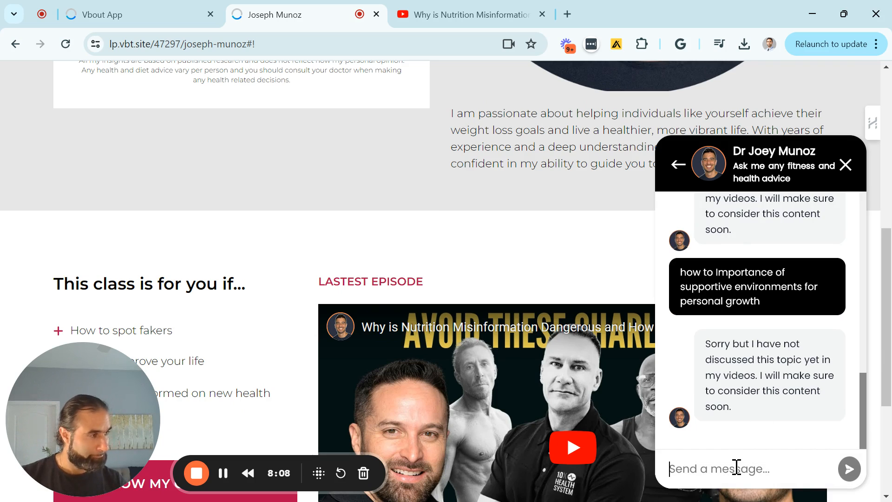
text(how to determi)
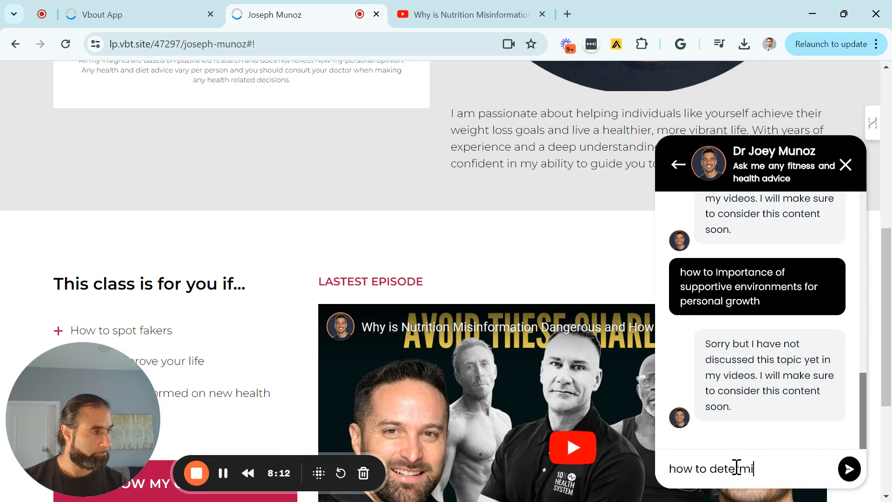
text(ne)
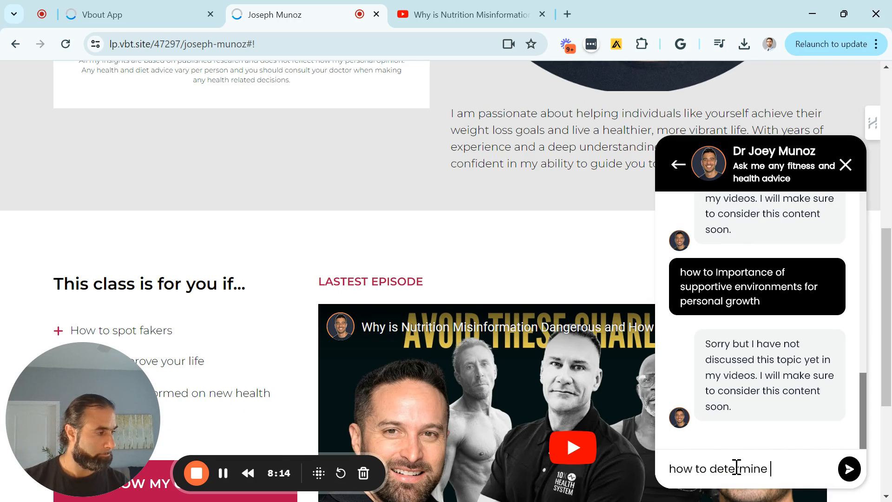
key(ctrl+a)
- Send the chatbot the question "what is the Importance of supportive environments for personal growth"
text(what is)
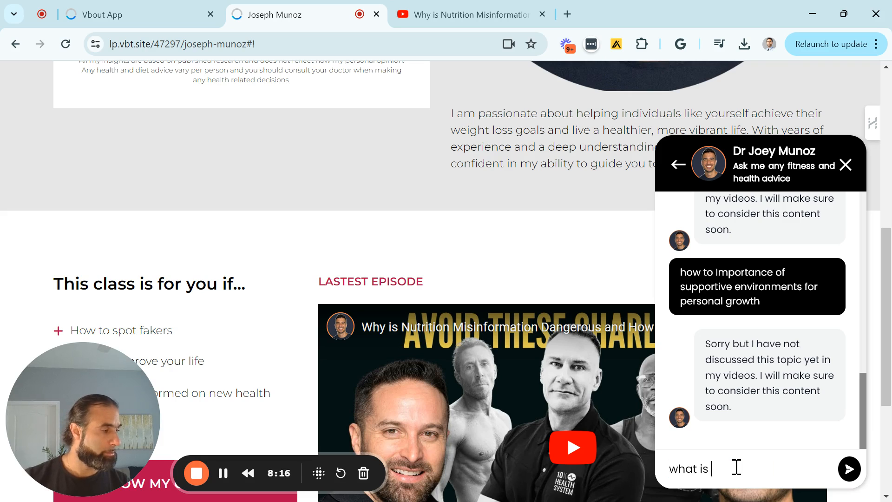
key(alt+f)
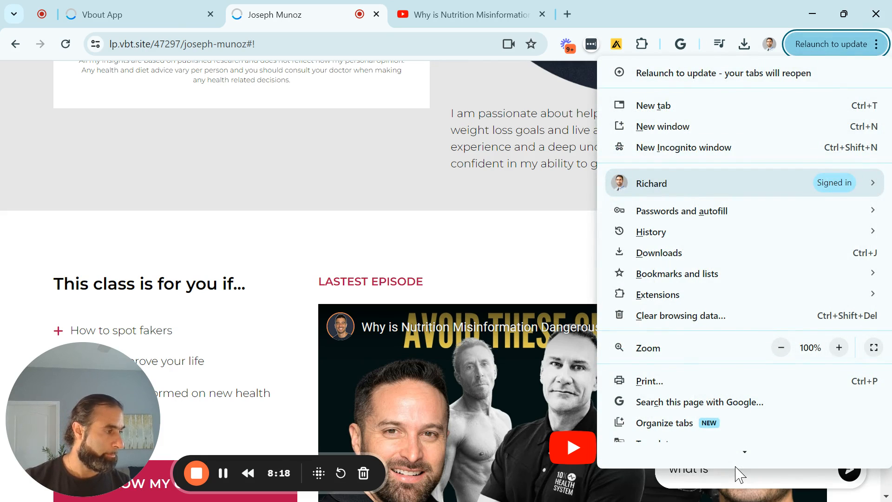
key(Escape)
text(the)
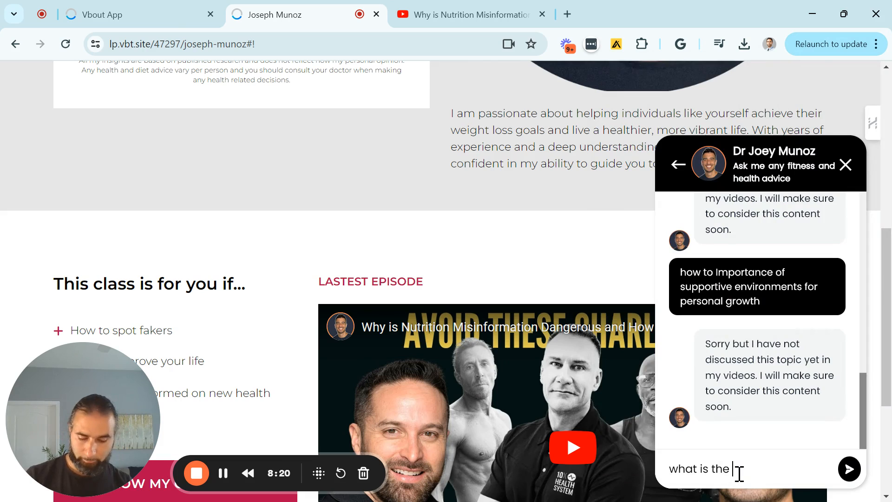
key(ctrl+v)
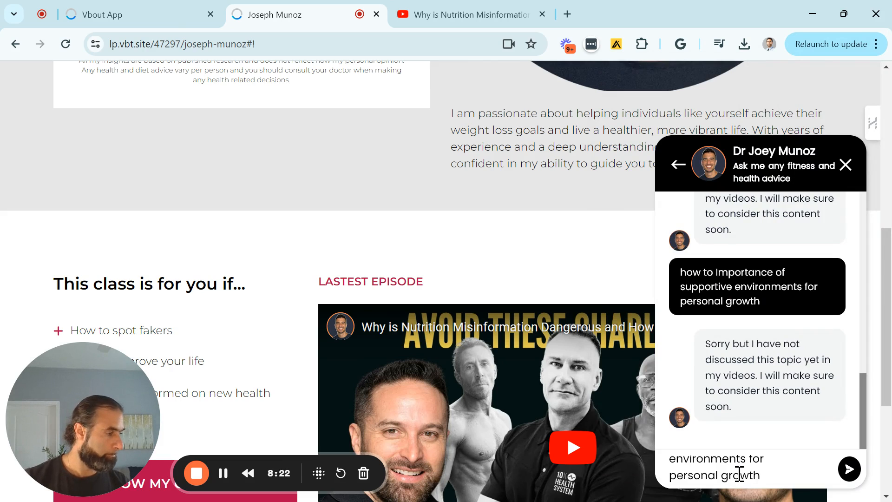
click(849, 468)
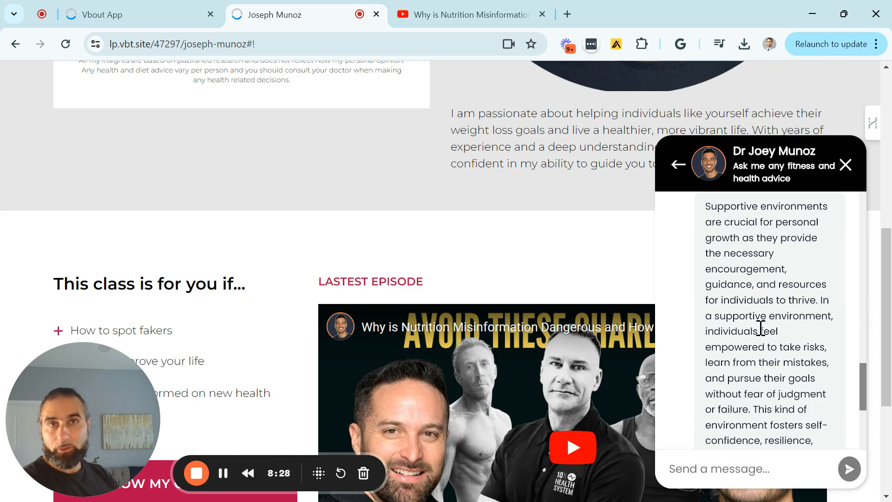
- Read the chatbot's full answer about supportive environments for personal growth, down to its end
scroll(760, 327, up, 3)
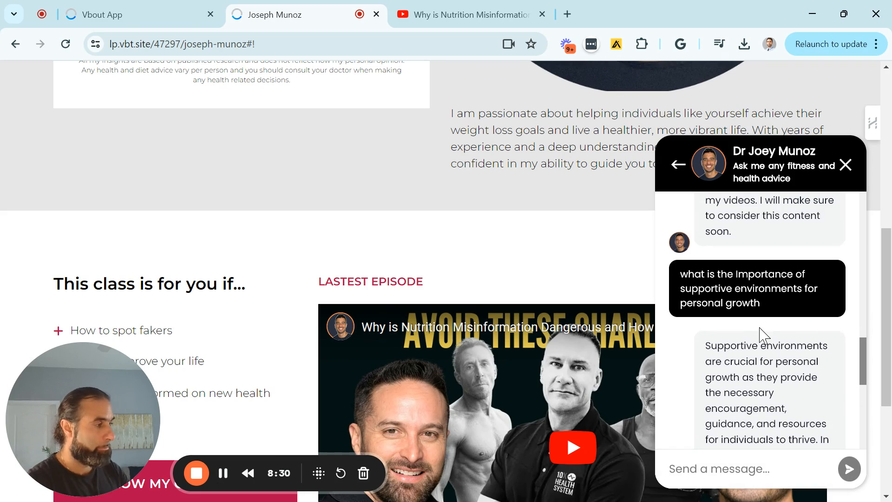
scroll(760, 329, down, 3)
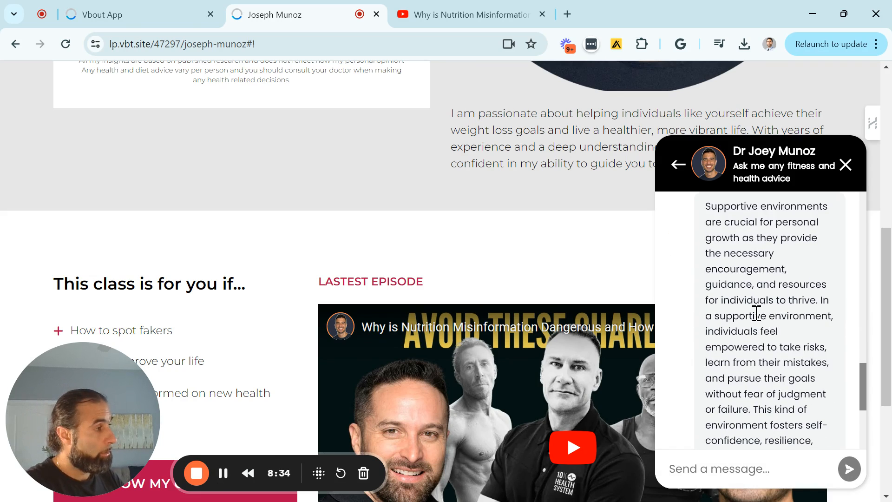
scroll(757, 313, up, 2)
drag(704, 275, 748, 337)
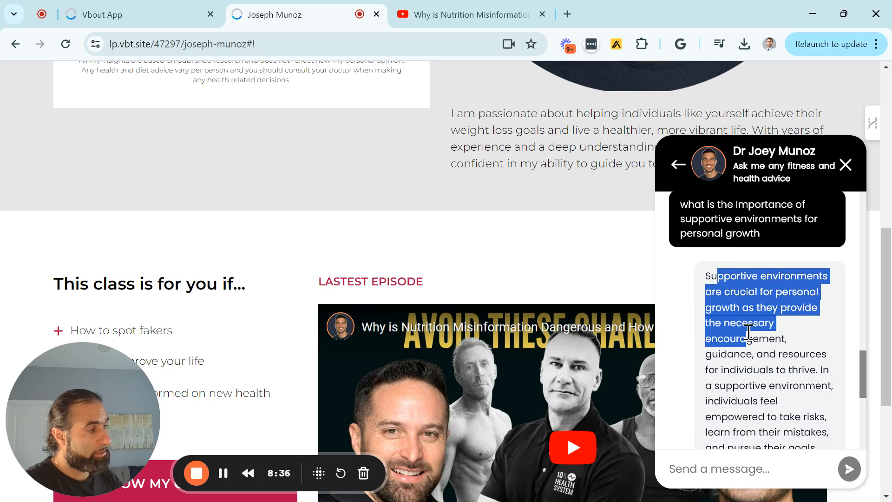
scroll(750, 335, down, 5)
scroll(752, 334, down, 1)
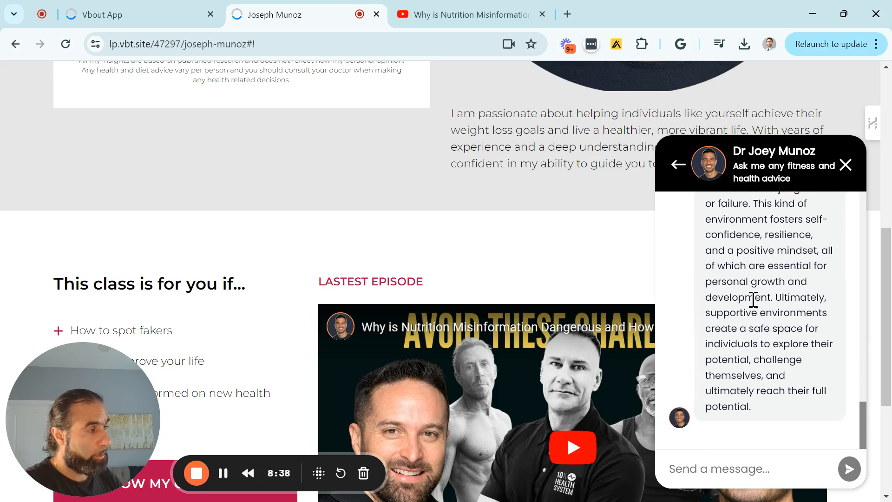